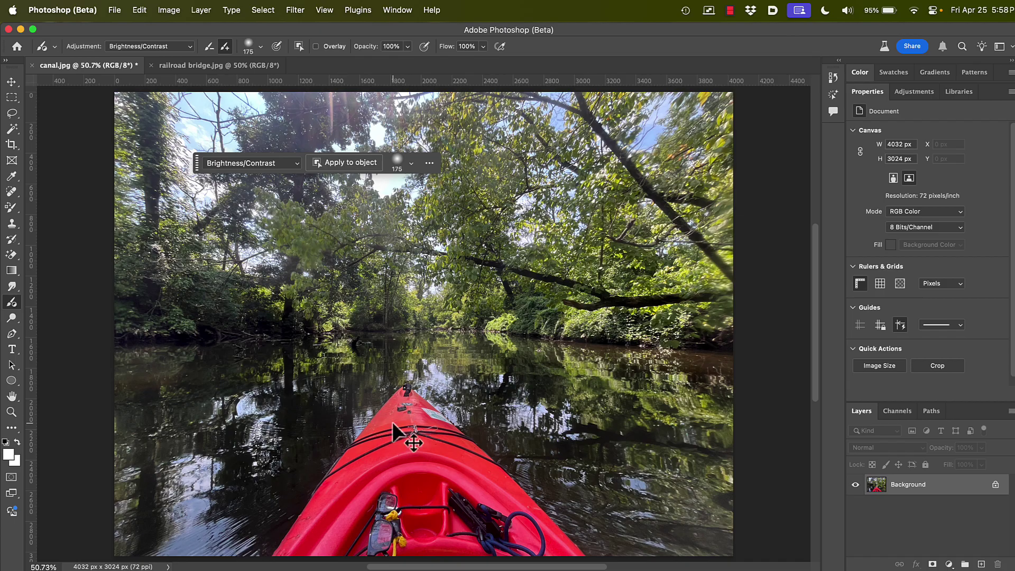
Paint a Brightness/Contrast adjustment over the red kayak with a size 175 Adjustment Brush, and compare it with its layer hidden
key(super+equal)
scroll(448, 410, down, 5)
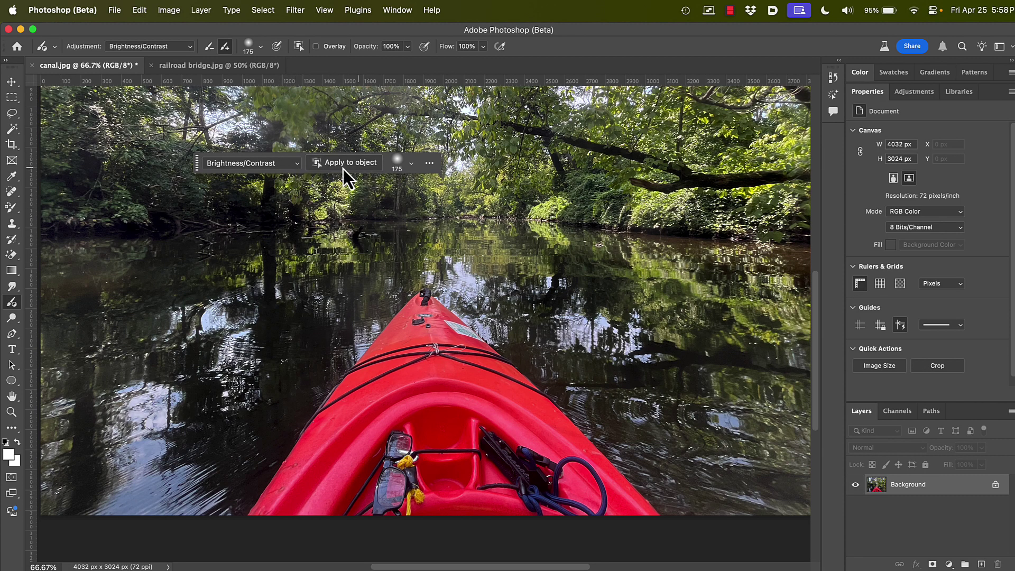
click(297, 164)
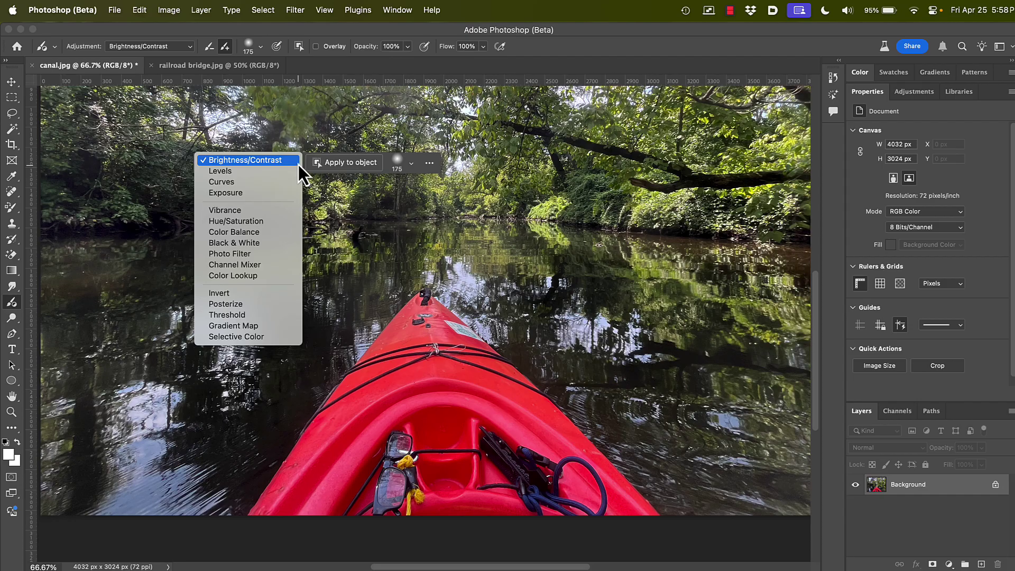
click(296, 163)
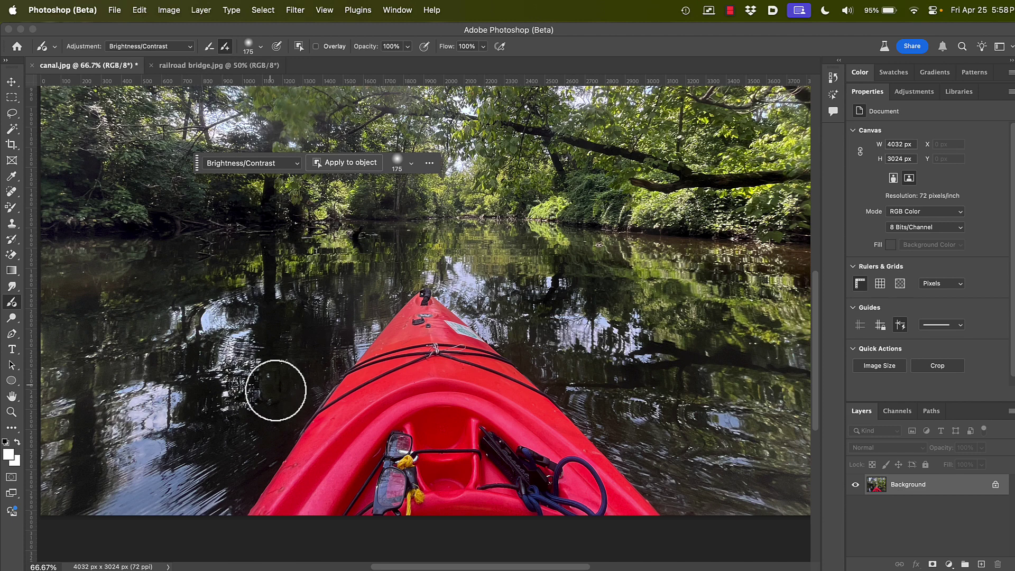
mouse_move(300, 460)
mouse_down()
mouse_move(280, 505)
mouse_move(255, 520)
mouse_move(325, 487)
mouse_move(288, 510)
mouse_move(353, 392)
mouse_move(315, 445)
mouse_move(419, 301)
mouse_move(472, 341)
mouse_move(465, 323)
mouse_move(516, 404)
mouse_move(507, 390)
mouse_move(647, 527)
mouse_move(627, 527)
mouse_move(557, 443)
mouse_move(533, 389)
mouse_move(496, 368)
mouse_move(559, 498)
mouse_move(551, 517)
mouse_move(586, 500)
mouse_move(502, 444)
mouse_move(573, 506)
mouse_move(619, 519)
mouse_move(570, 509)
mouse_move(475, 398)
mouse_move(400, 388)
mouse_move(370, 366)
mouse_move(415, 379)
mouse_move(369, 473)
mouse_move(301, 514)
mouse_move(411, 488)
mouse_move(444, 487)
mouse_move(446, 500)
mouse_move(423, 522)
mouse_move(527, 502)
mouse_move(292, 495)
mouse_move(383, 347)
mouse_move(450, 323)
mouse_move(496, 492)
mouse_move(458, 439)
mouse_move(594, 500)
mouse_move(608, 476)
mouse_move(446, 325)
mouse_move(418, 318)
mouse_move(450, 470)
mouse_move(595, 492)
mouse_up()
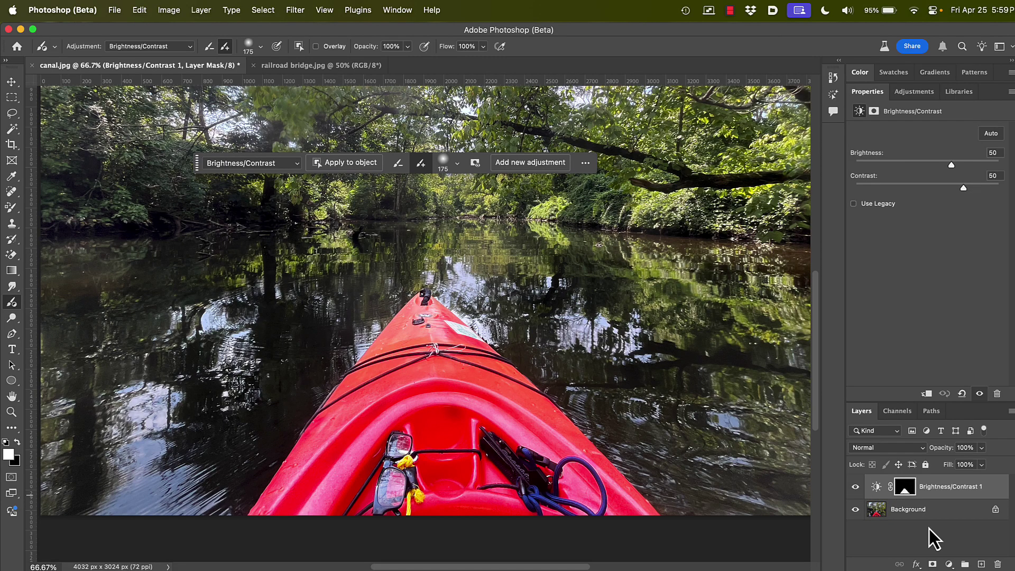
click(856, 487)
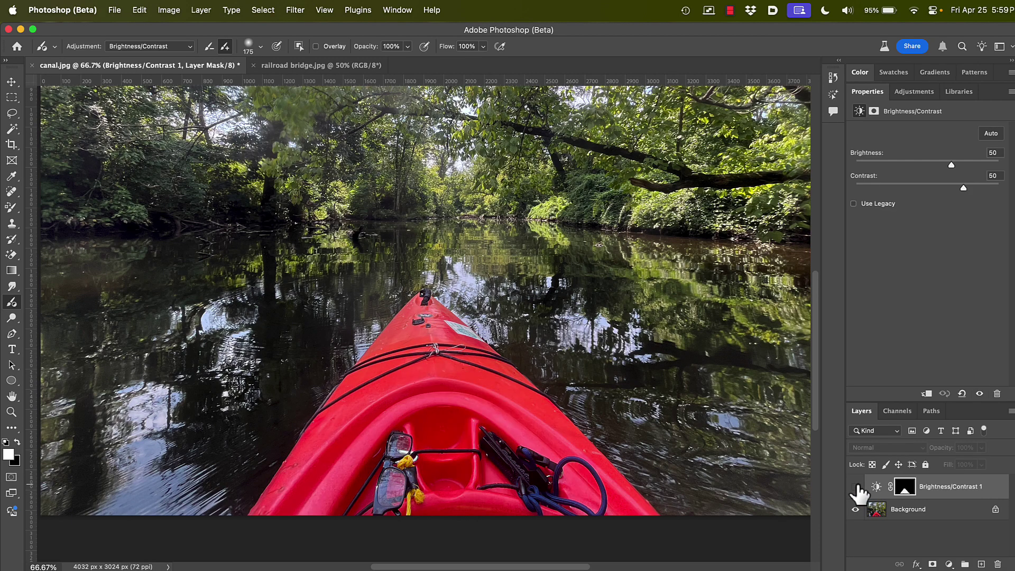
click(856, 487)
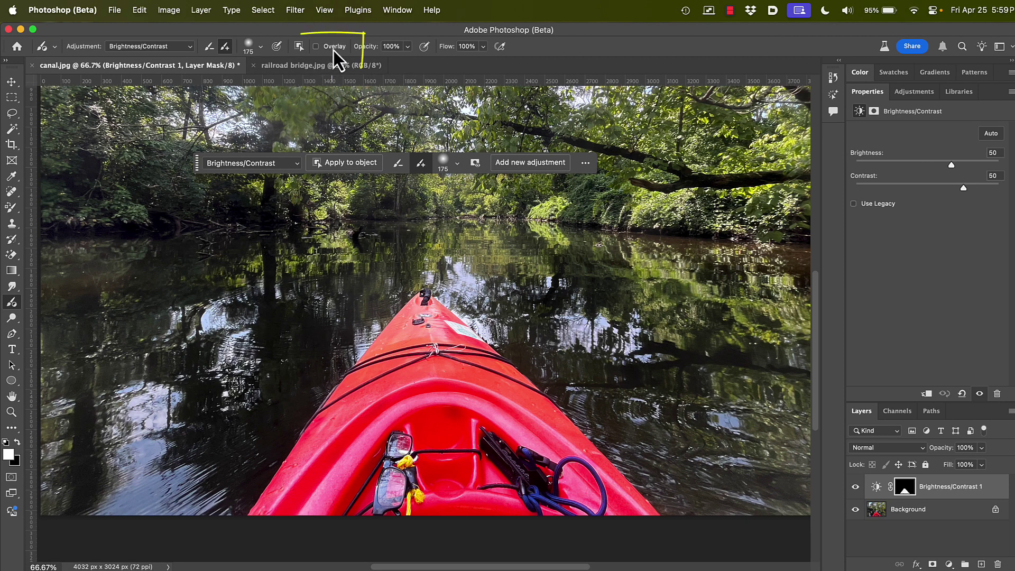
Turn on the mask overlay and subtract the glasses from the kayak's adjustment mask, using brush sizes 70 and 25
click(316, 50)
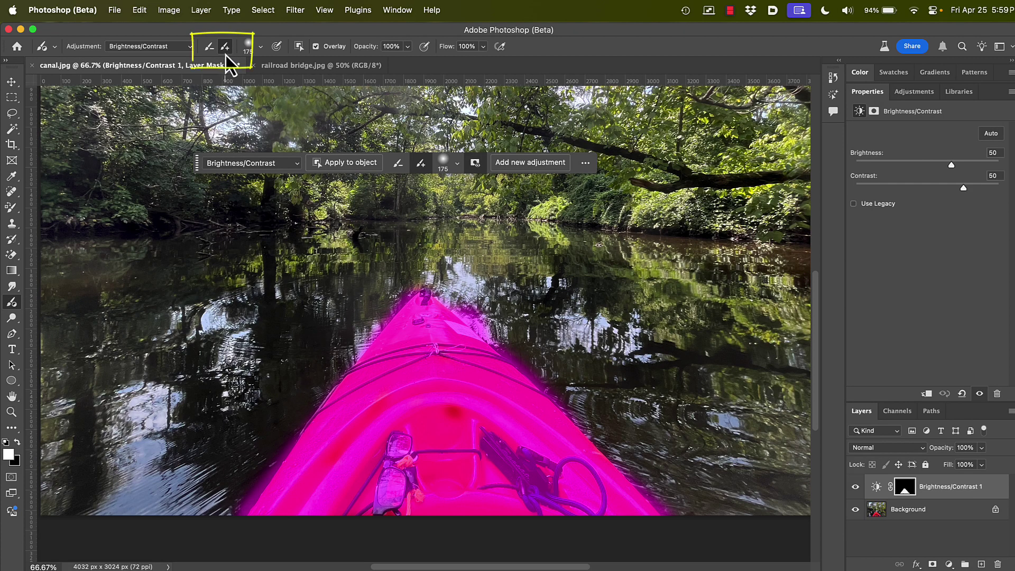
click(210, 52)
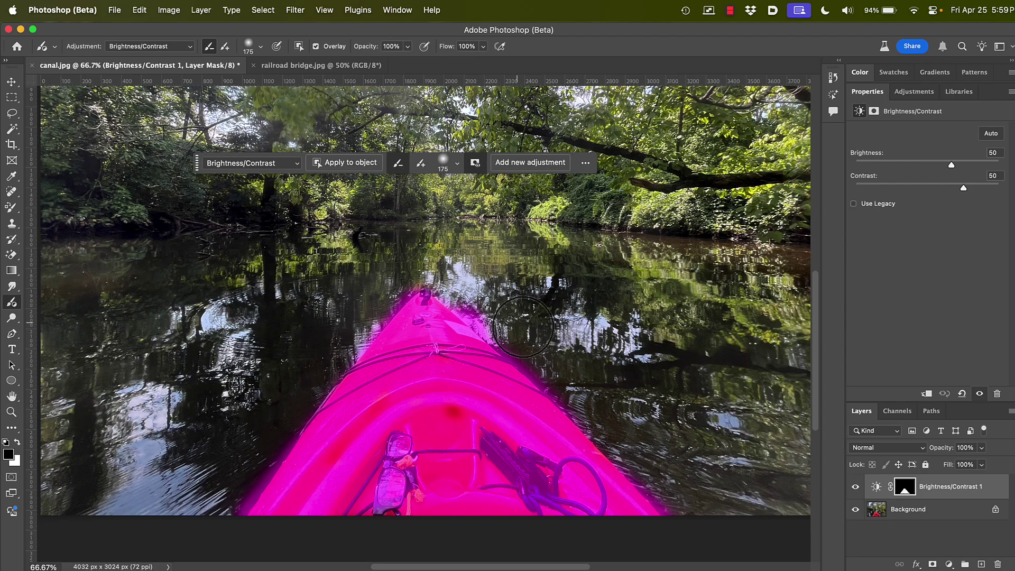
key(bracketleft)
key(bracketleft)
key(bracketleft)
key(bracketleft)
key(bracketleft)
key(bracketleft)
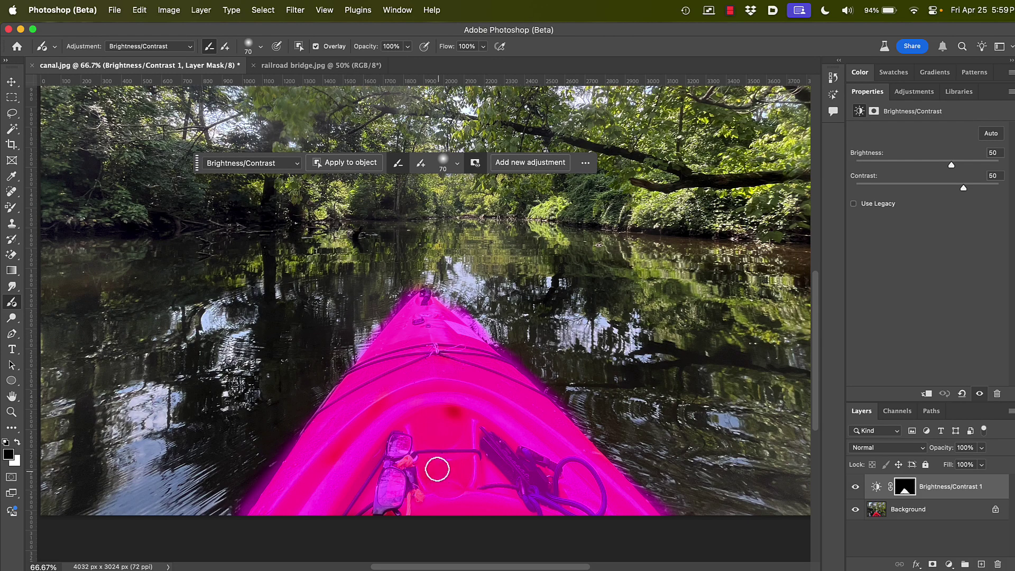
mouse_move(417, 491)
mouse_down()
mouse_move(399, 440)
mouse_move(394, 509)
mouse_move(410, 490)
mouse_move(401, 452)
mouse_move(381, 511)
mouse_move(398, 489)
mouse_up()
key(bracketleft)
key(bracketleft)
key(bracketleft)
key(bracketleft)
key(bracketleft)
key(bracketleft)
key(bracketleft)
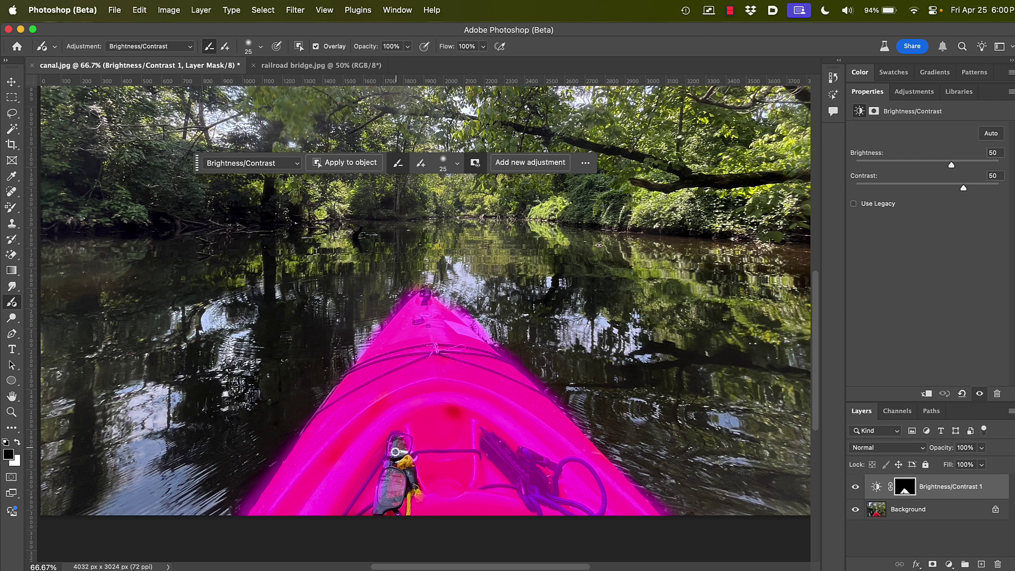
Subtract the black gear and coiled rope in the cockpit from the mask with brush sizes 25 and 35, and turn off the overlay
mouse_move(514, 469)
mouse_down()
mouse_move(476, 426)
mouse_move(512, 455)
mouse_move(491, 434)
mouse_up()
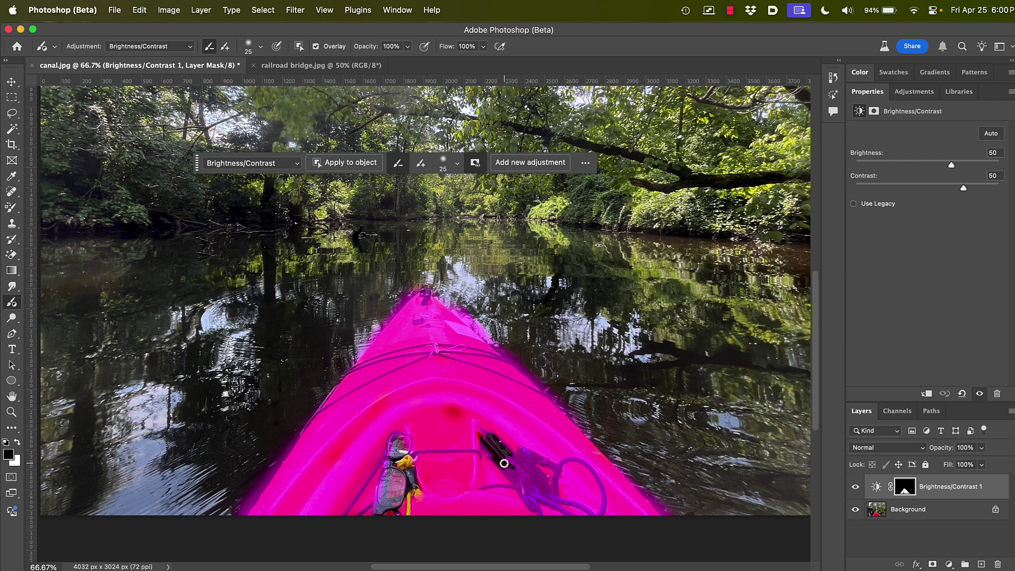
key(bracketright)
key(bracketright)
mouse_move(494, 444)
mouse_down()
mouse_move(532, 489)
mouse_move(521, 453)
mouse_move(561, 467)
mouse_move(581, 461)
mouse_move(602, 491)
mouse_move(596, 515)
mouse_move(564, 501)
mouse_move(542, 467)
mouse_move(552, 489)
mouse_move(535, 492)
mouse_move(583, 518)
mouse_move(536, 509)
mouse_move(506, 466)
mouse_move(563, 473)
mouse_move(525, 466)
mouse_up()
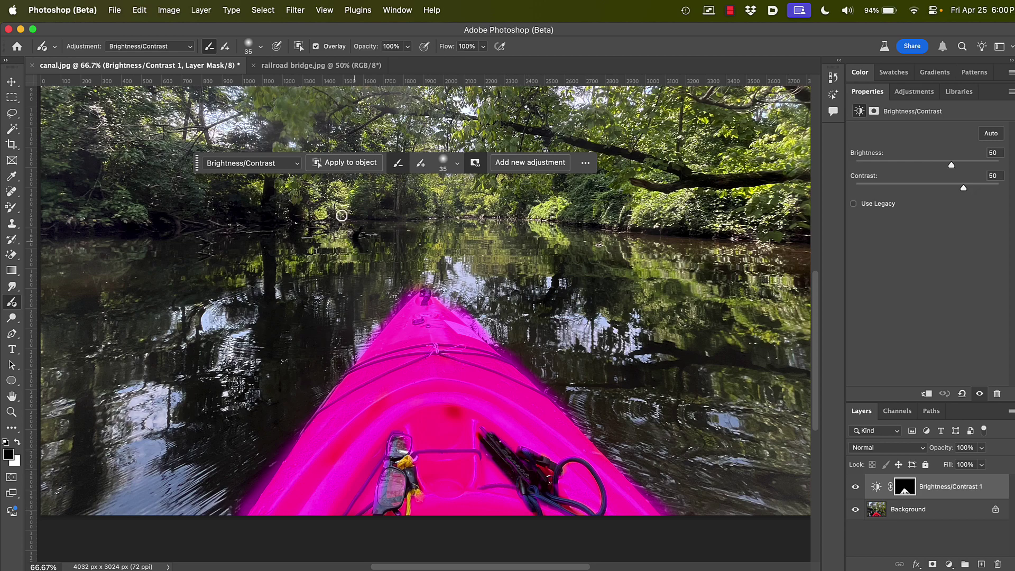
click(315, 49)
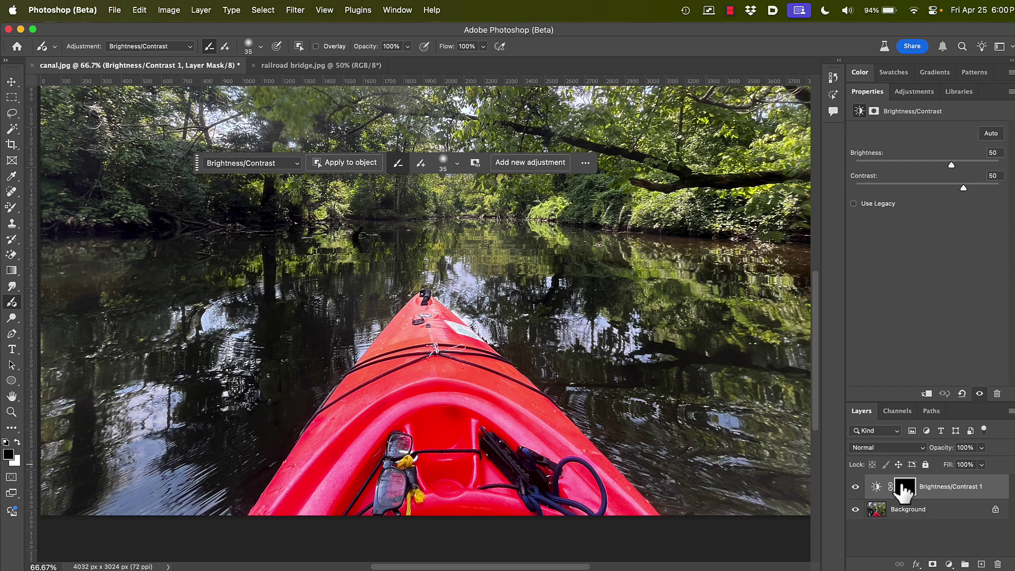
Duplicate the Brightness/Contrast 1 adjustment layer and hide the copy
click(189, 47)
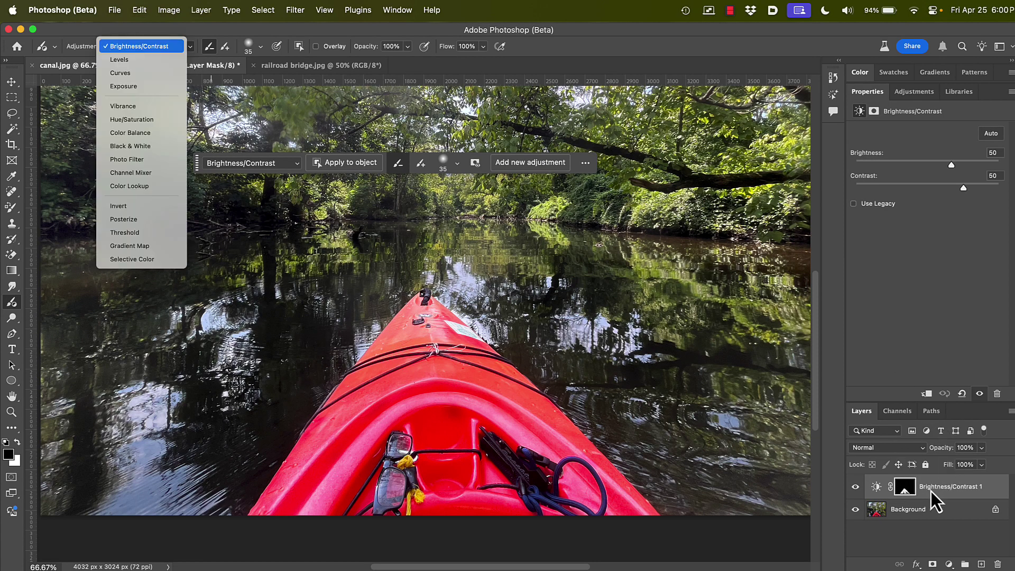
click(859, 316)
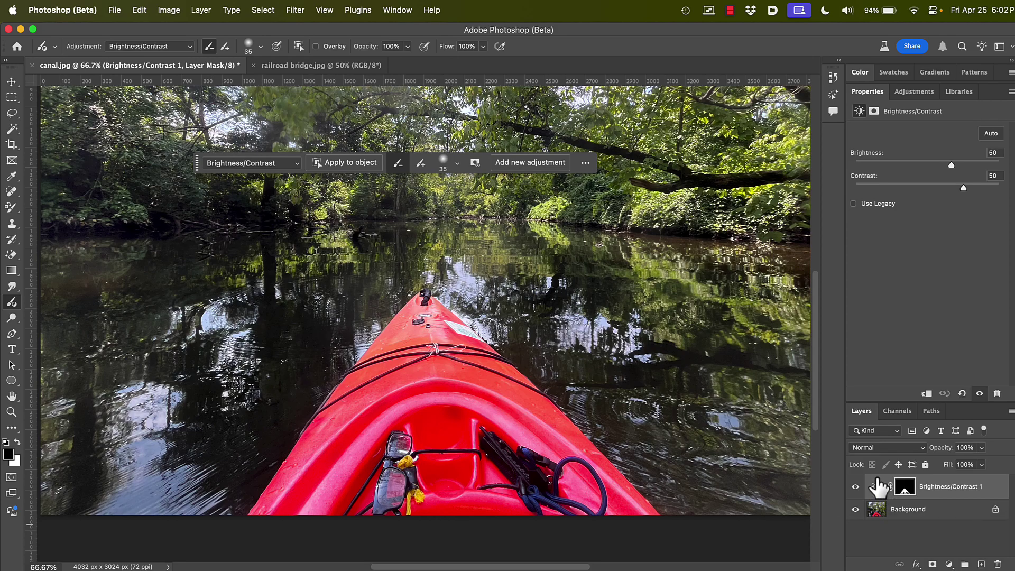
drag(878, 486, 983, 564)
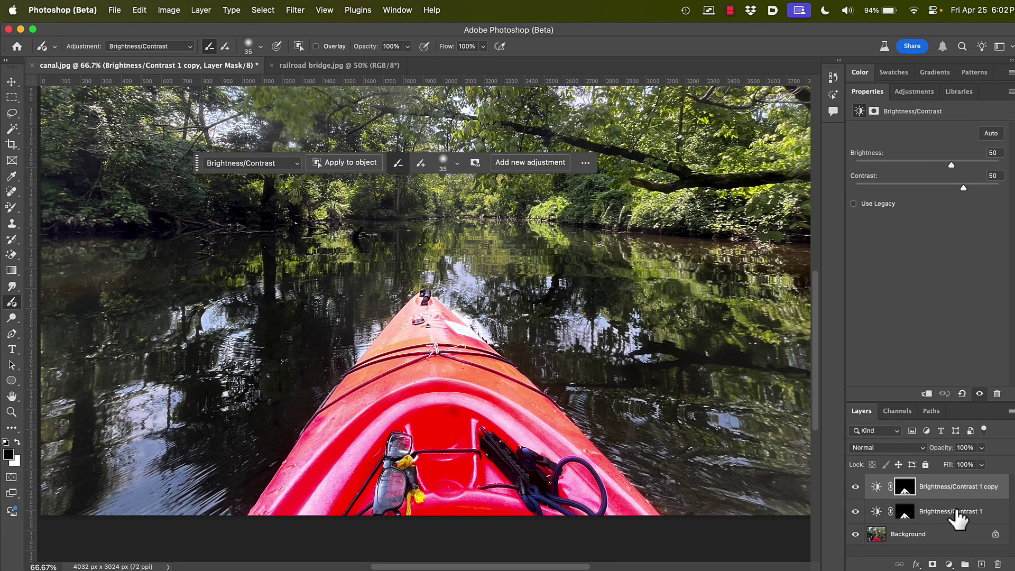
click(855, 487)
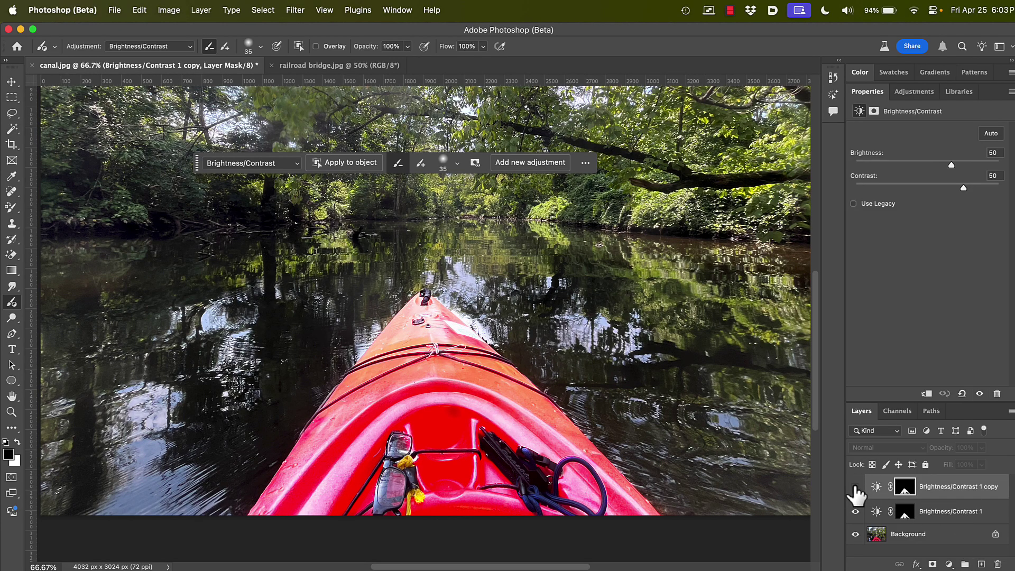
Switch the Brightness/Contrast 1 layer's adjustment to Hue/Saturation and set its hue to -73
click(909, 514)
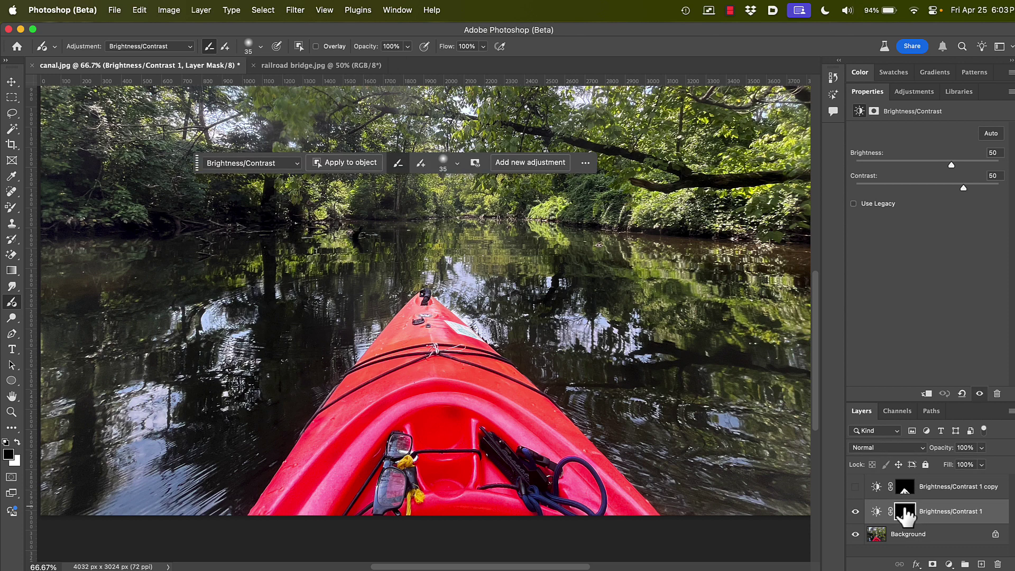
click(876, 513)
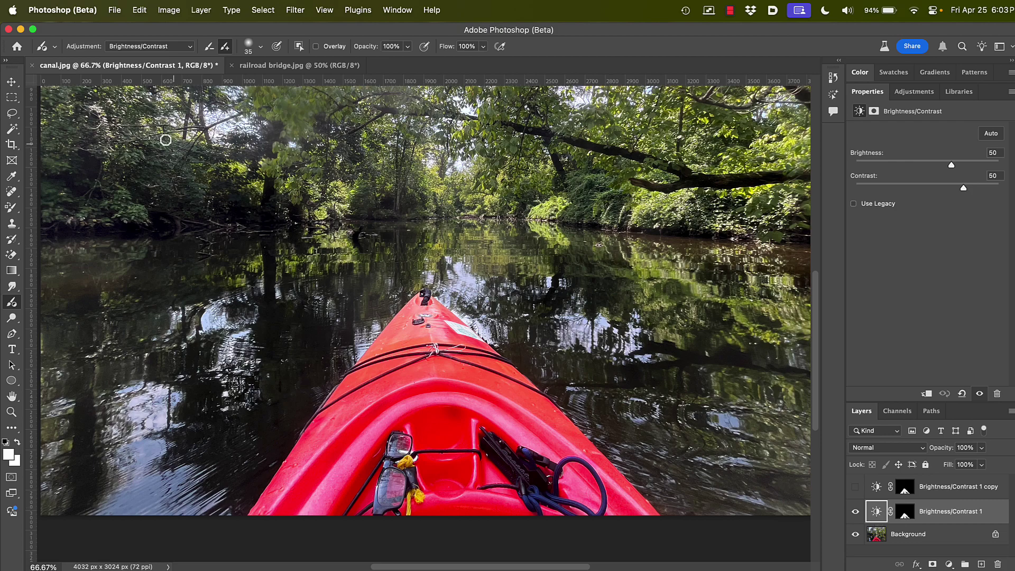
click(905, 512)
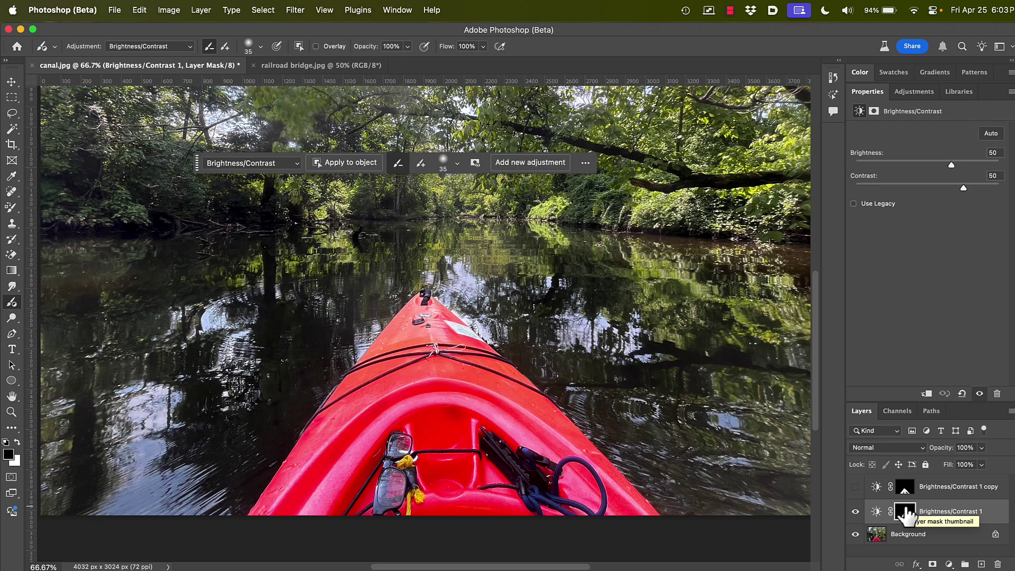
click(298, 165)
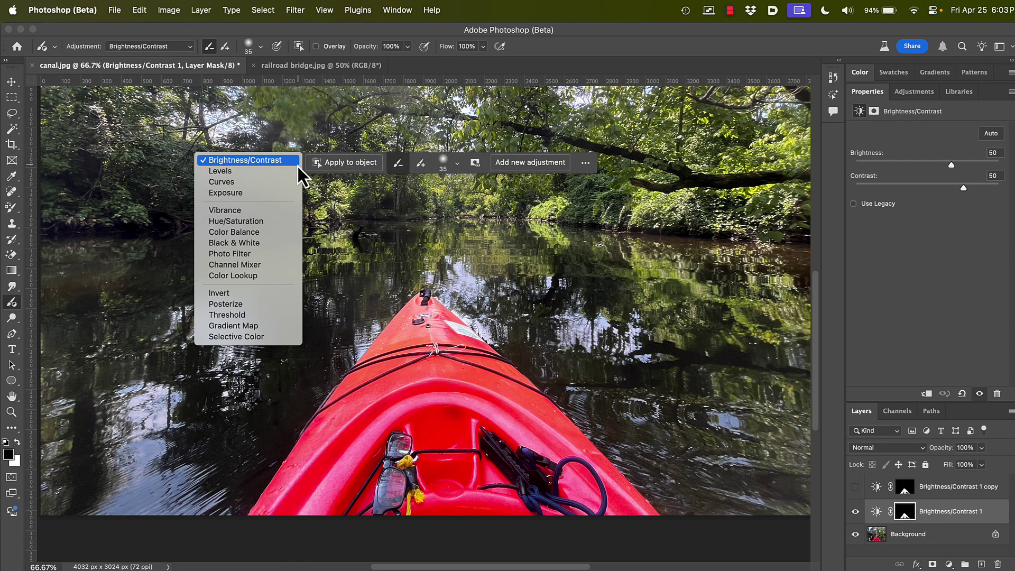
click(252, 221)
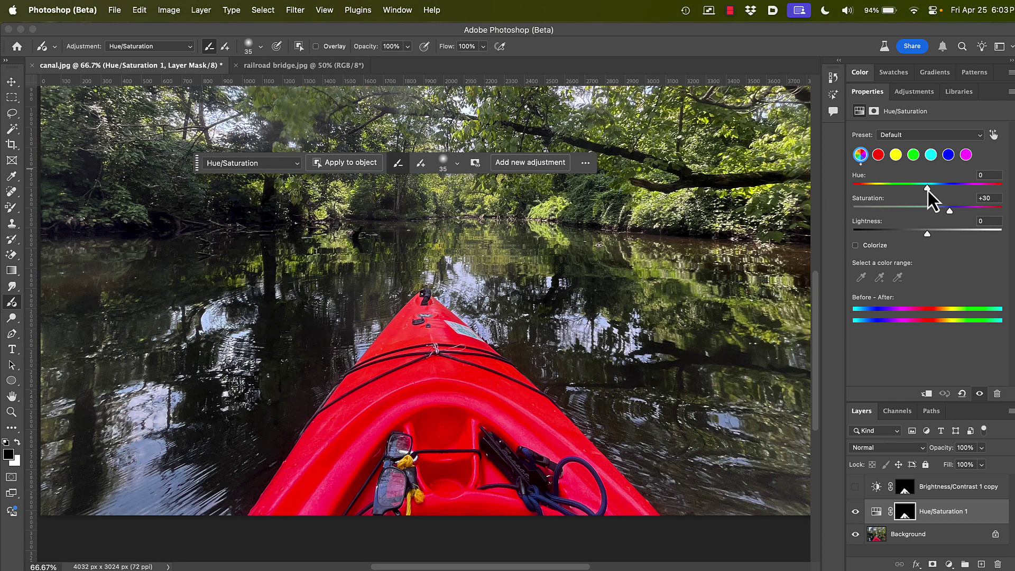
drag(928, 191, 896, 188)
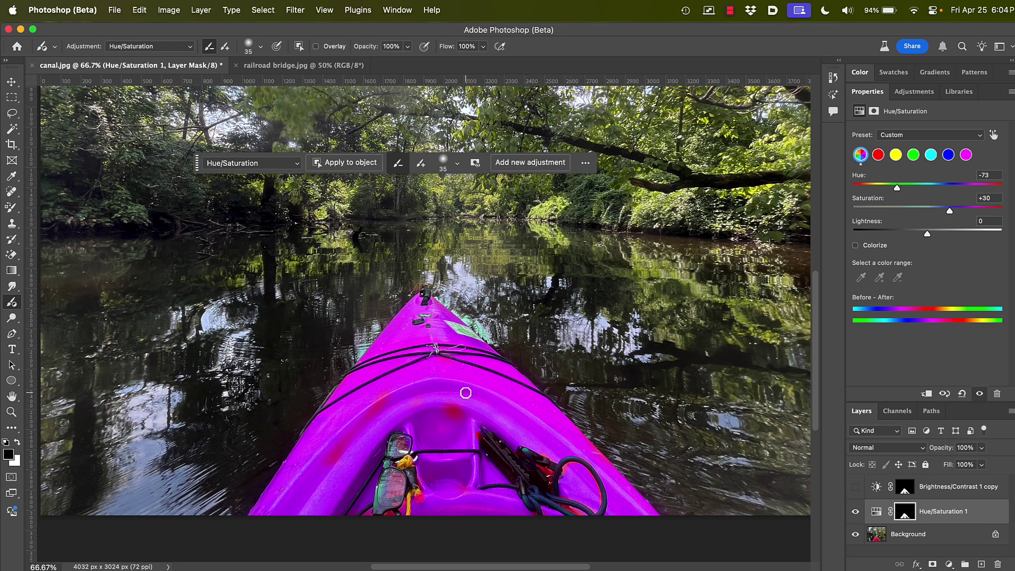
Add the missed red spots on the kayak to the Hue/Saturation mask by painting over them with a size 90 brush
key(bracketright)
key(bracketright)
key(bracketright)
key(bracketright)
key(bracketright)
key(bracketright)
key(bracketright)
click(225, 47)
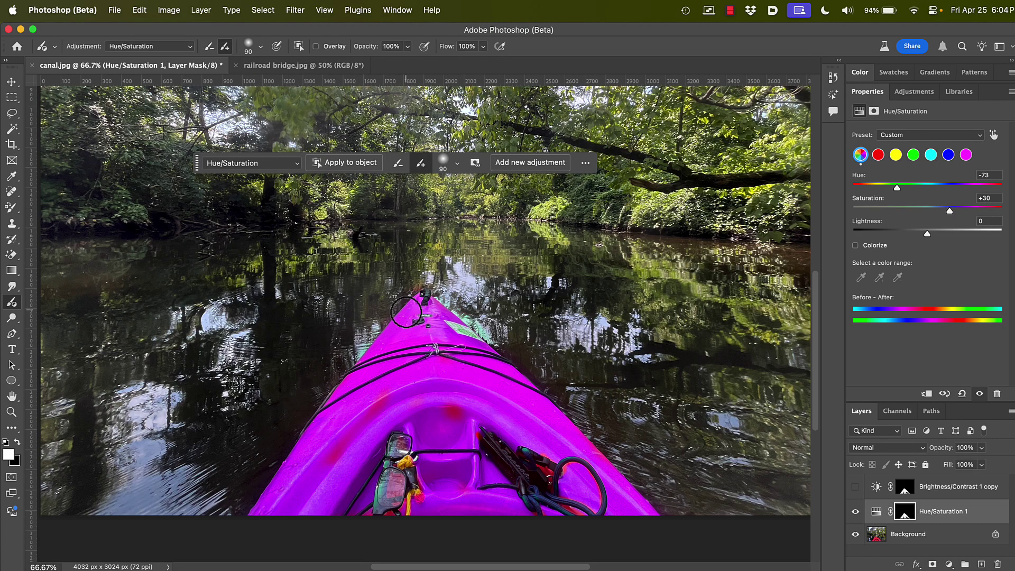
mouse_move(431, 401)
mouse_down()
mouse_move(394, 409)
mouse_move(325, 463)
mouse_move(412, 387)
mouse_move(400, 385)
mouse_move(362, 427)
mouse_up()
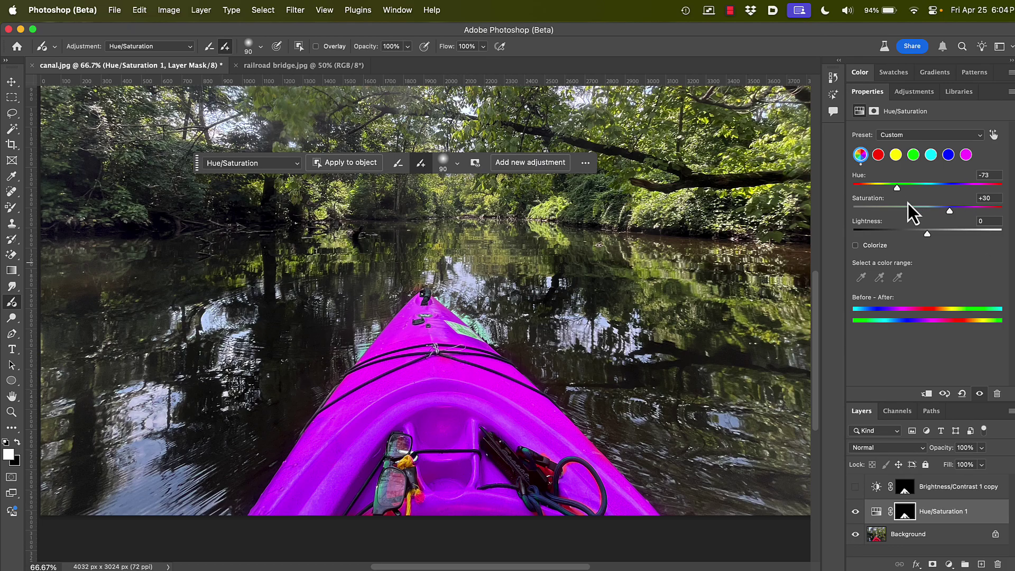
Set the kayak adjustment's hue to -139 and saturation to +56, and try a lightness of +18 before resetting it to 0
drag(896, 191, 870, 192)
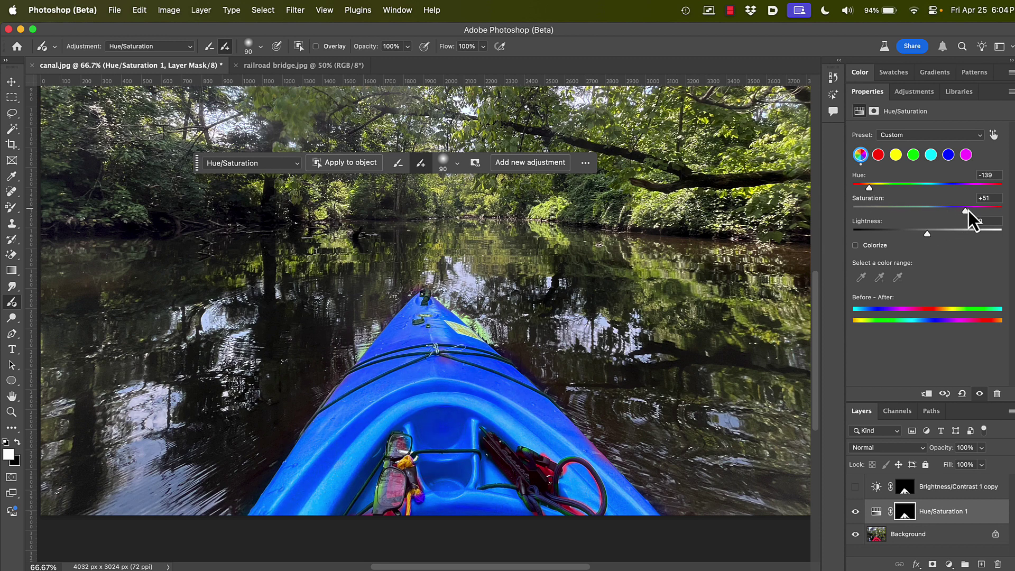
drag(950, 211, 861, 215)
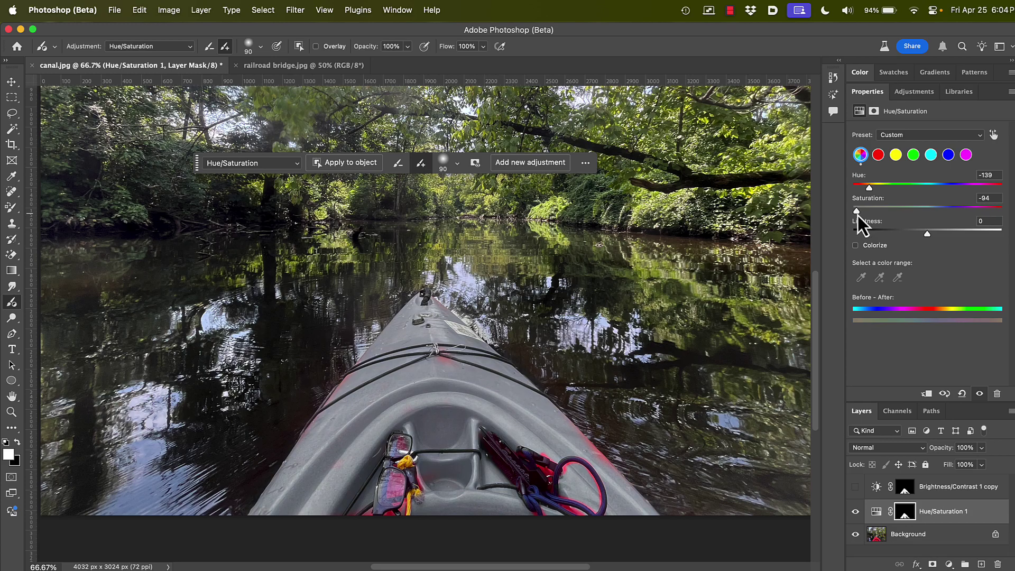
drag(857, 214, 941, 236)
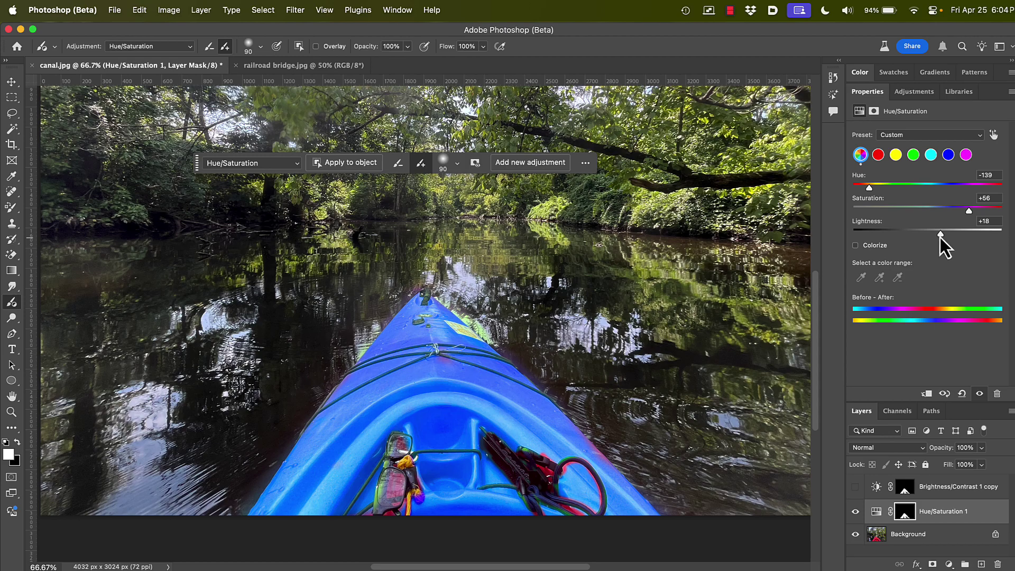
double_click(940, 236)
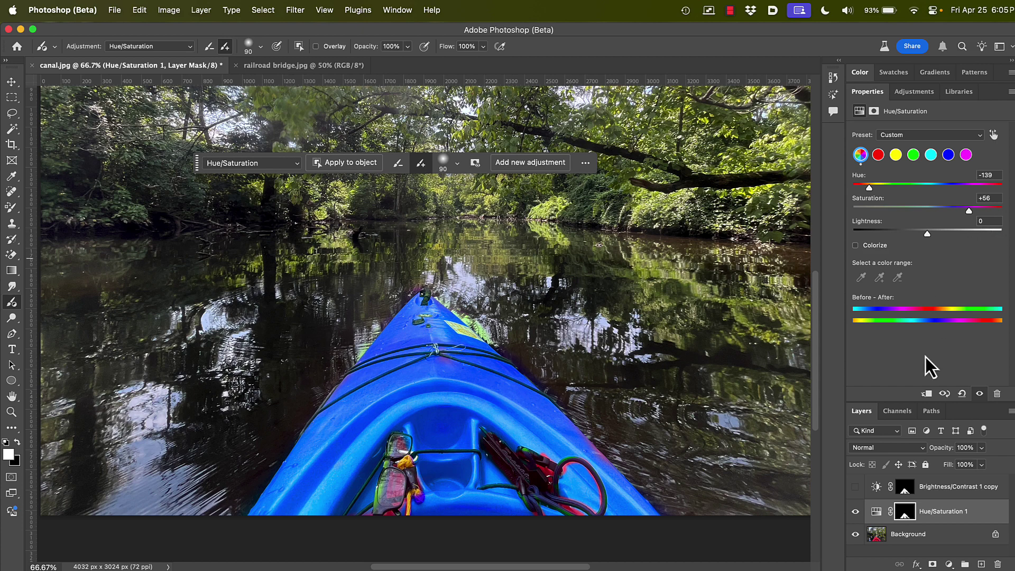
Hide the Hue/Saturation 1 layer and, from the Background layer, apply a Hue/Saturation adjustment to the kayak as a detected object
click(855, 511)
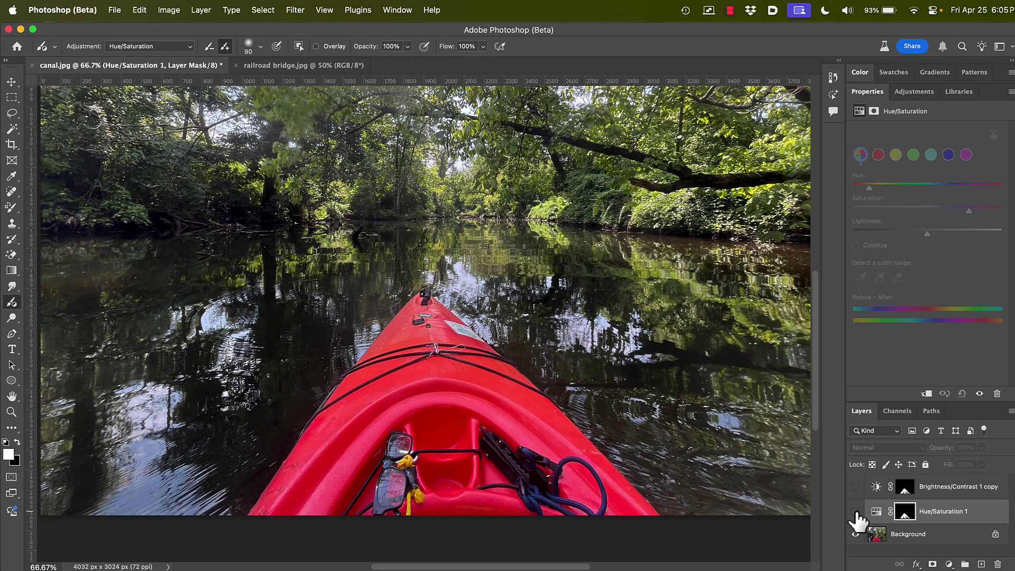
click(922, 533)
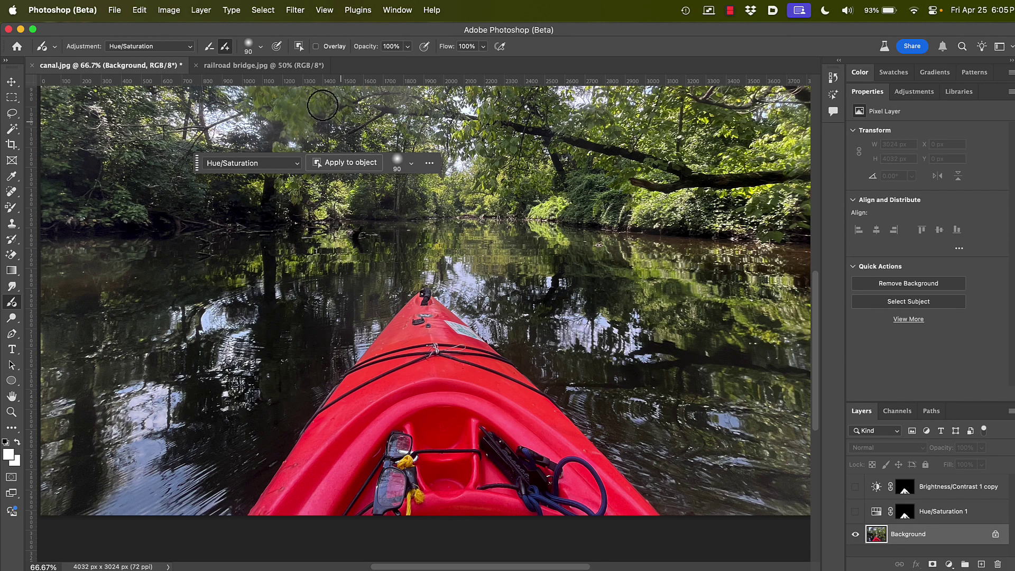
click(299, 47)
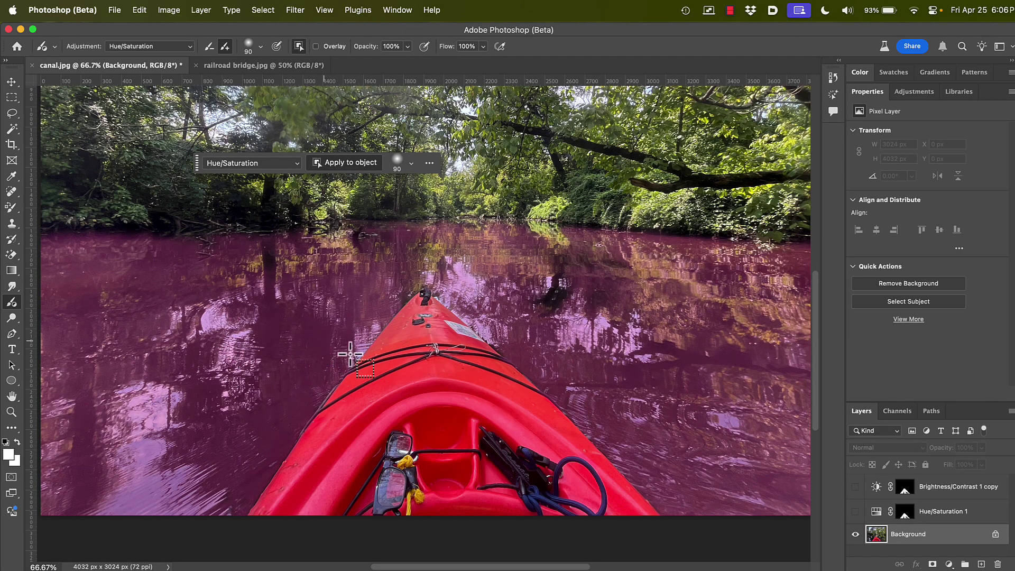
click(443, 375)
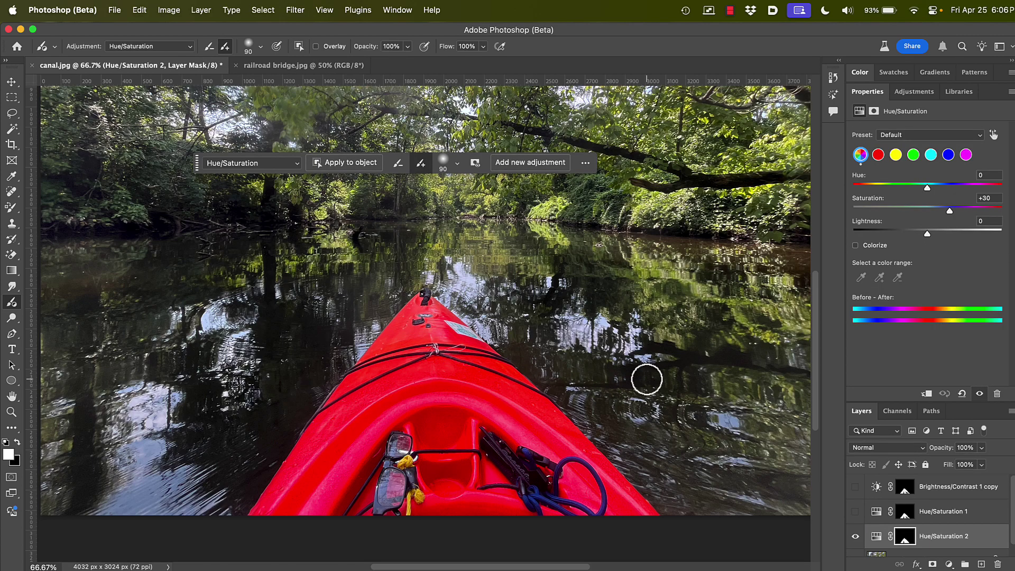
Set the hue of the object-based kayak adjustment to -83
scroll(931, 494, down, 1)
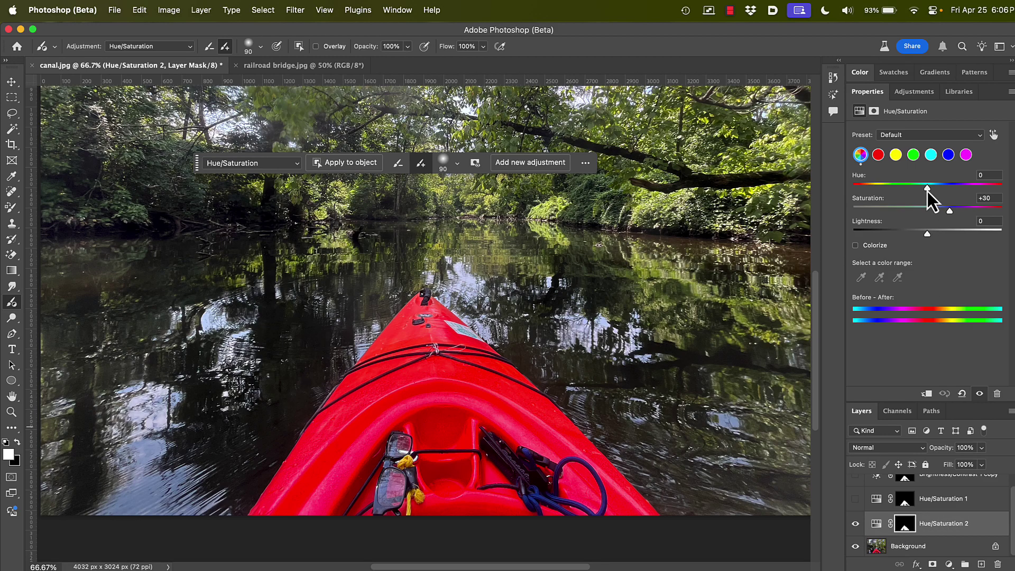
drag(927, 189, 893, 192)
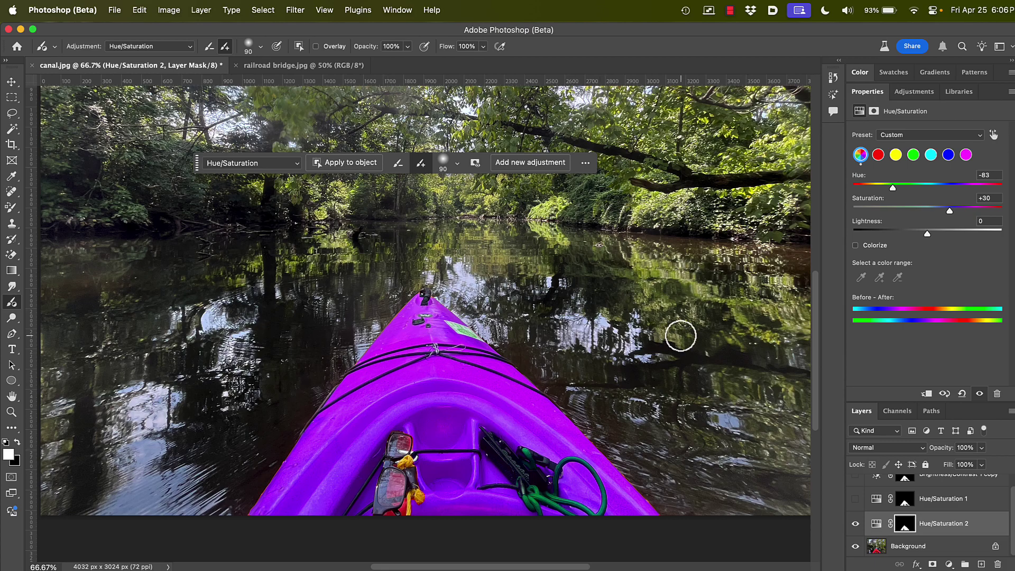
Change the kayak's object-based adjustment to Levels and set its input levels to 11, 1.25 and 231
click(296, 167)
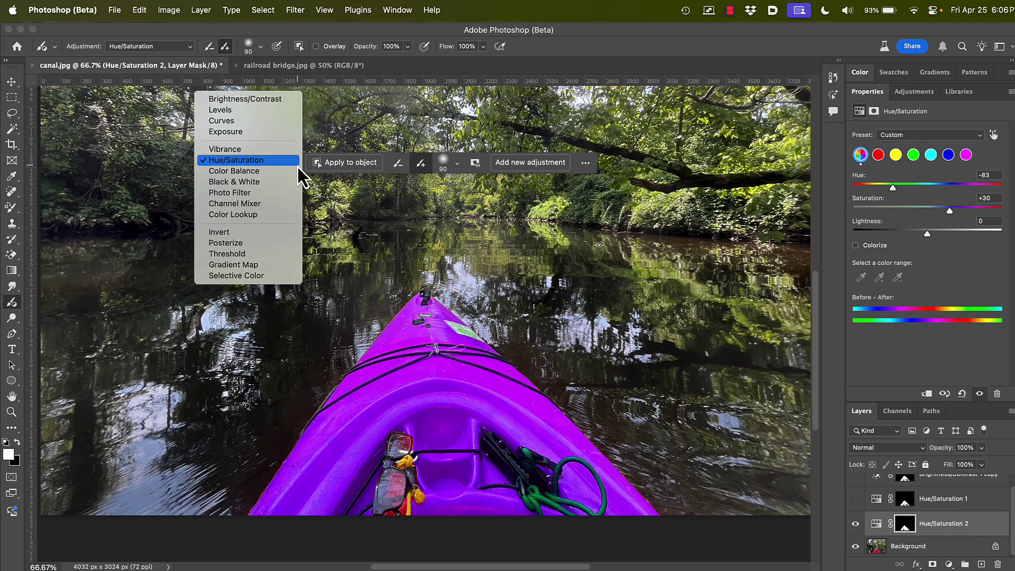
click(267, 110)
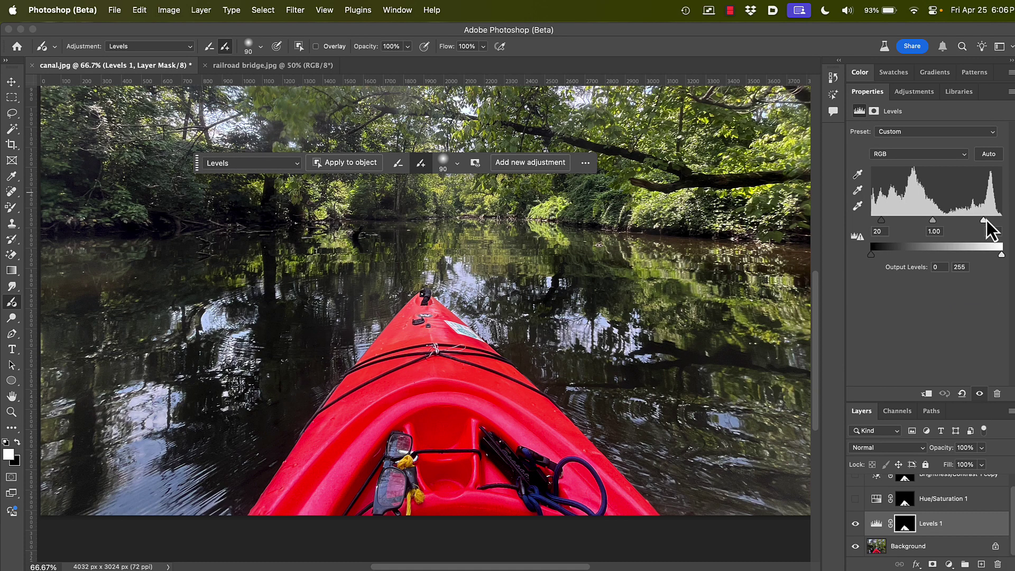
drag(982, 222, 925, 223)
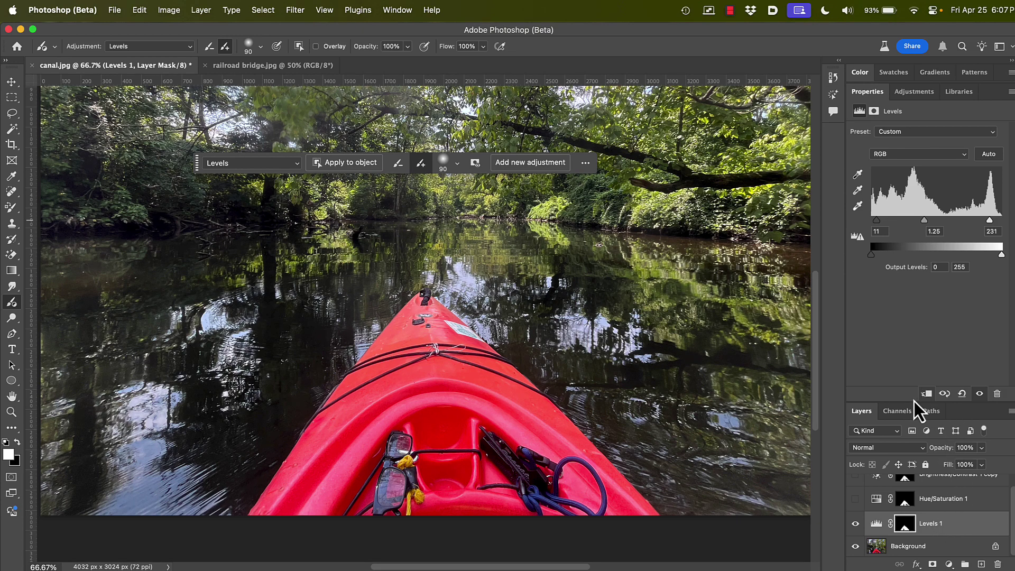
Enlarge the layer list and show the hidden Hue/Saturation 1 and Brightness/Contrast 1 copy layers
drag(902, 401, 895, 331)
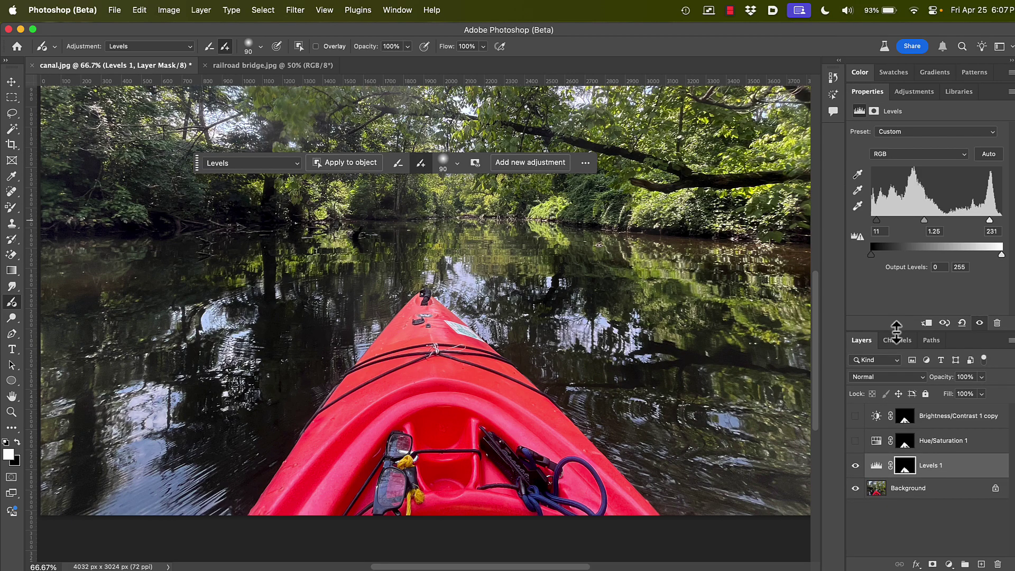
click(855, 441)
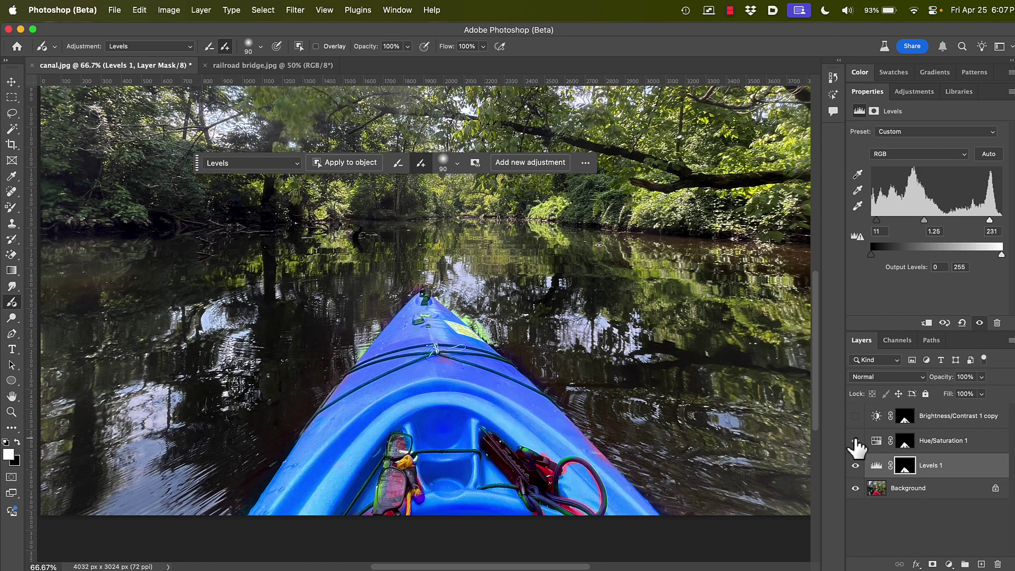
click(855, 416)
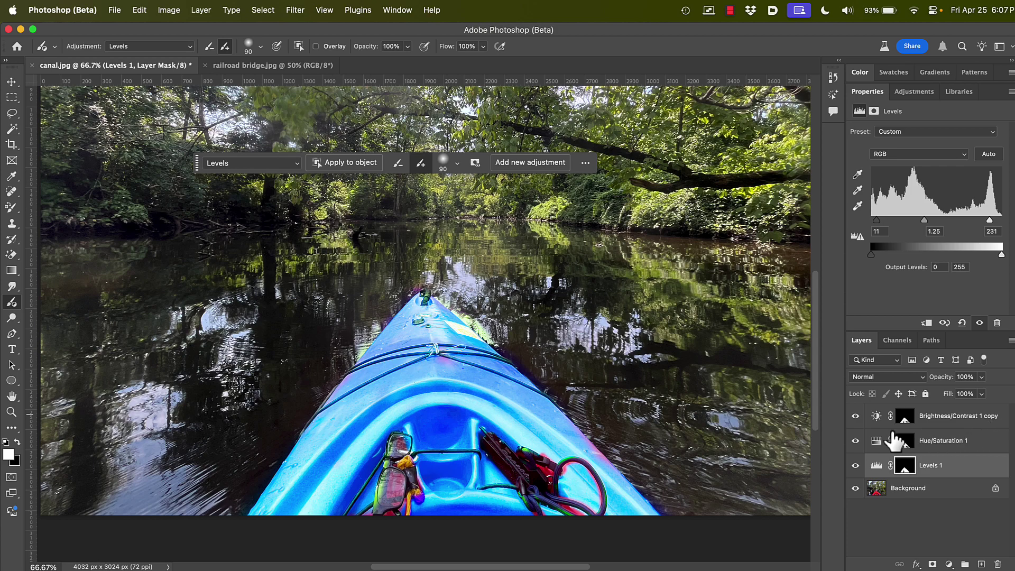
Set the hue of the Hue/Saturation 1 layer to +120 to recolor the kayak green
click(907, 446)
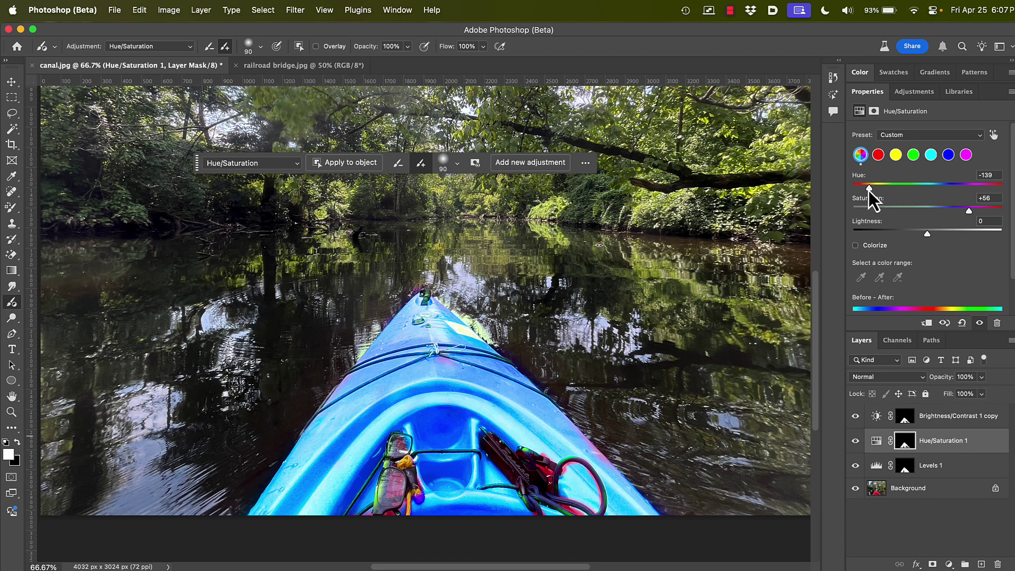
drag(868, 191, 914, 189)
drag(932, 186, 977, 188)
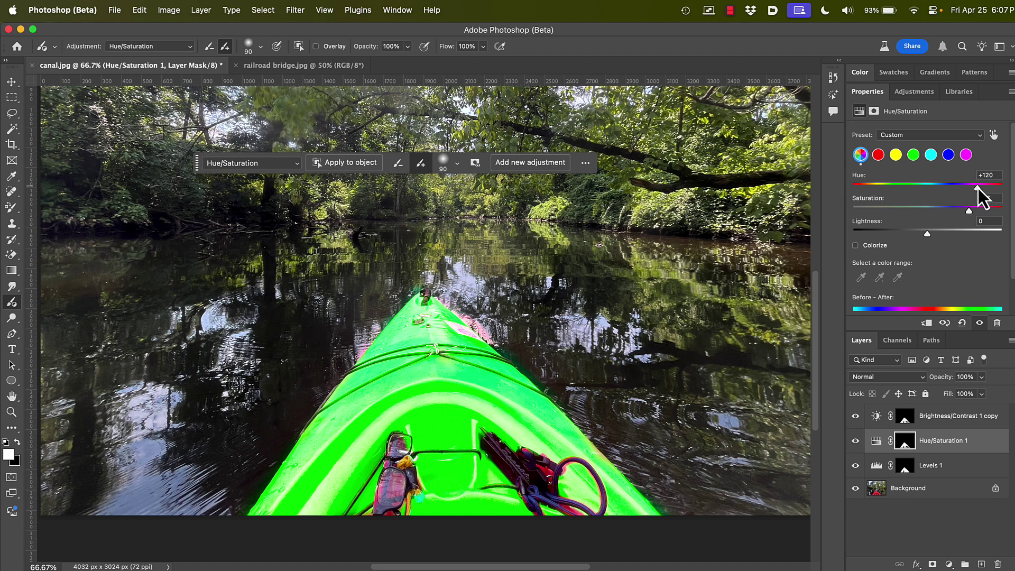
In railroad bridge.jpg, apply a Hue/Saturation adjustment to the railroad bridge as a boxed object and check its mask with the overlay
click(277, 66)
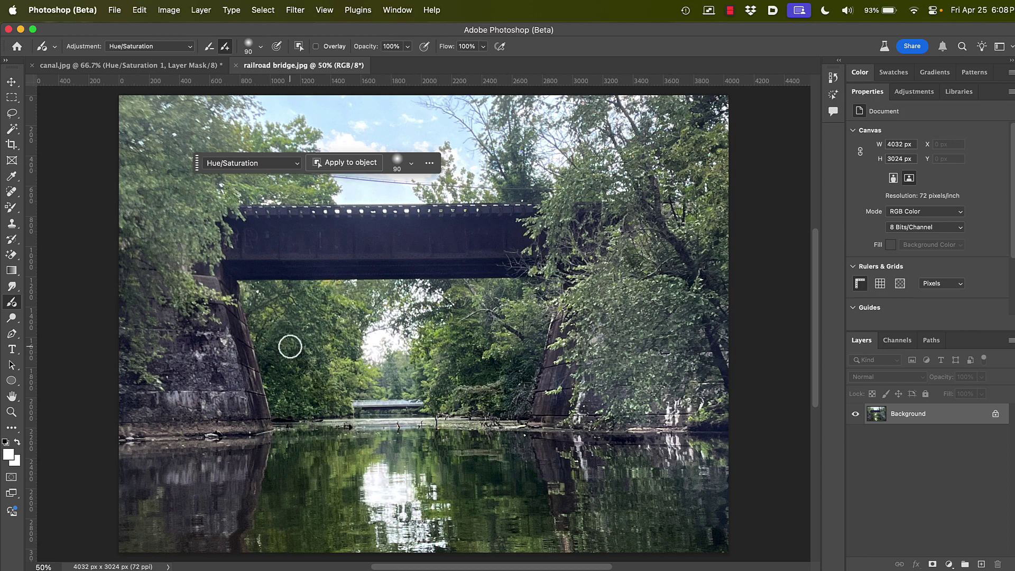
click(299, 47)
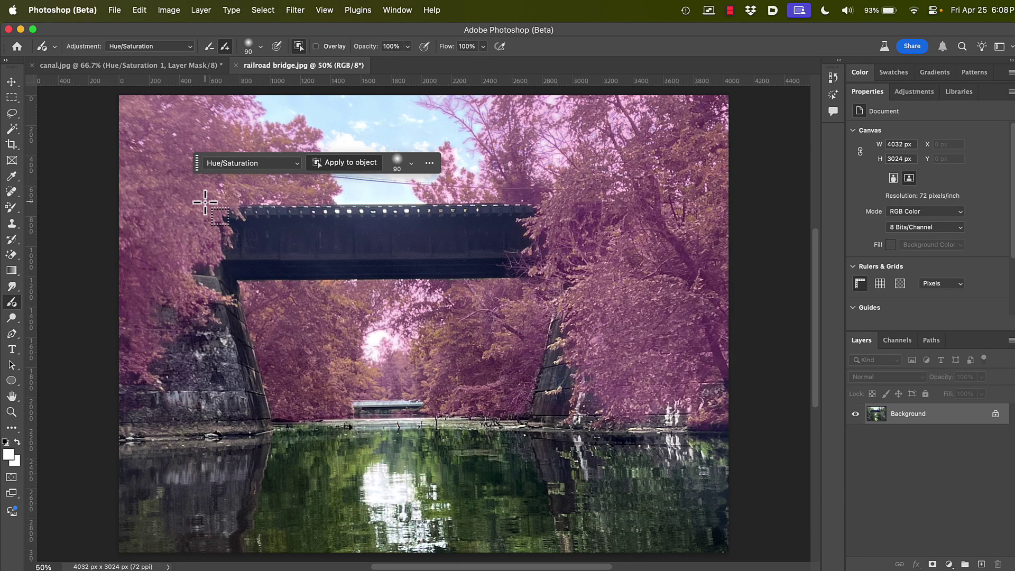
drag(208, 200, 561, 281)
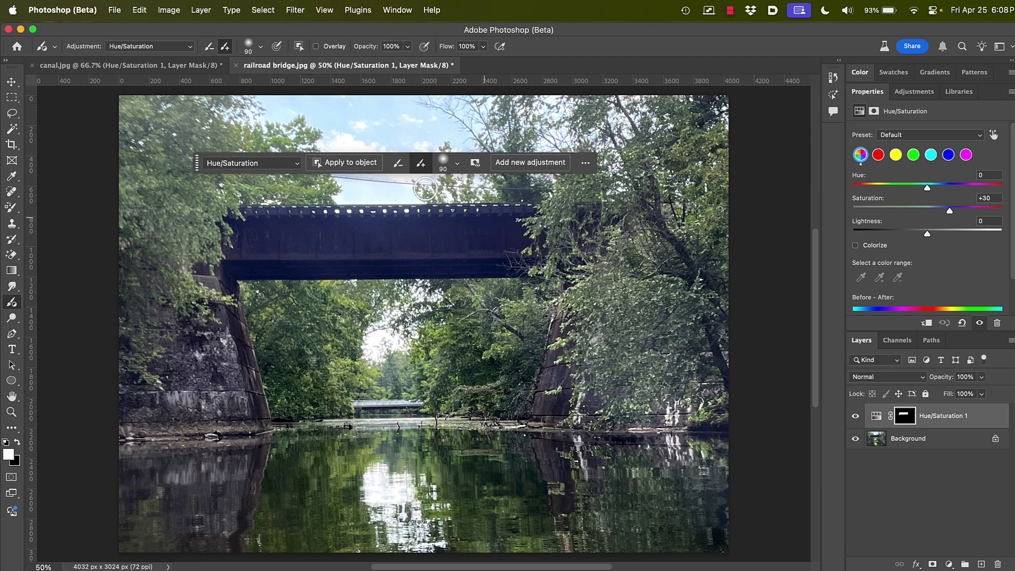
click(316, 48)
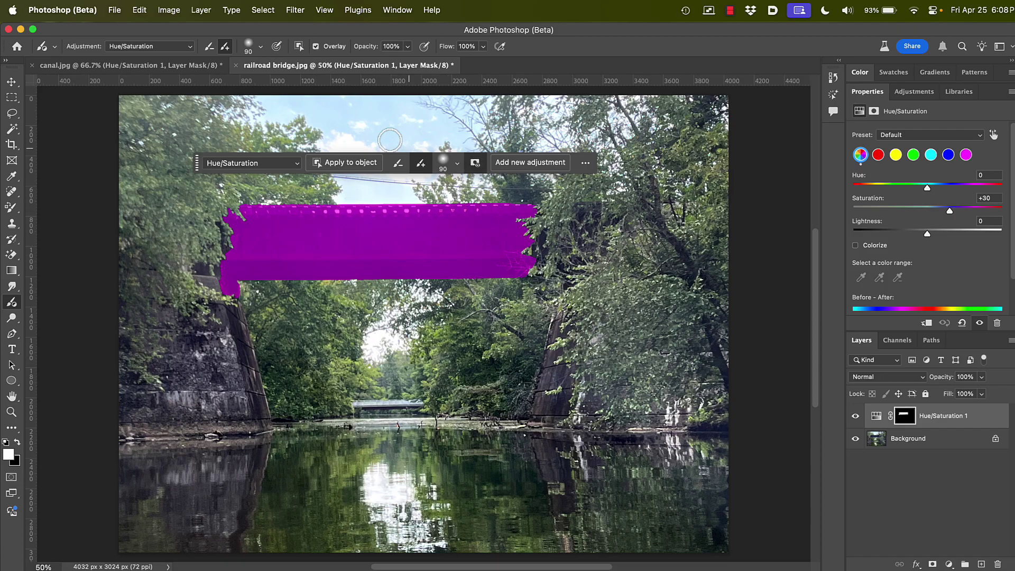
click(316, 48)
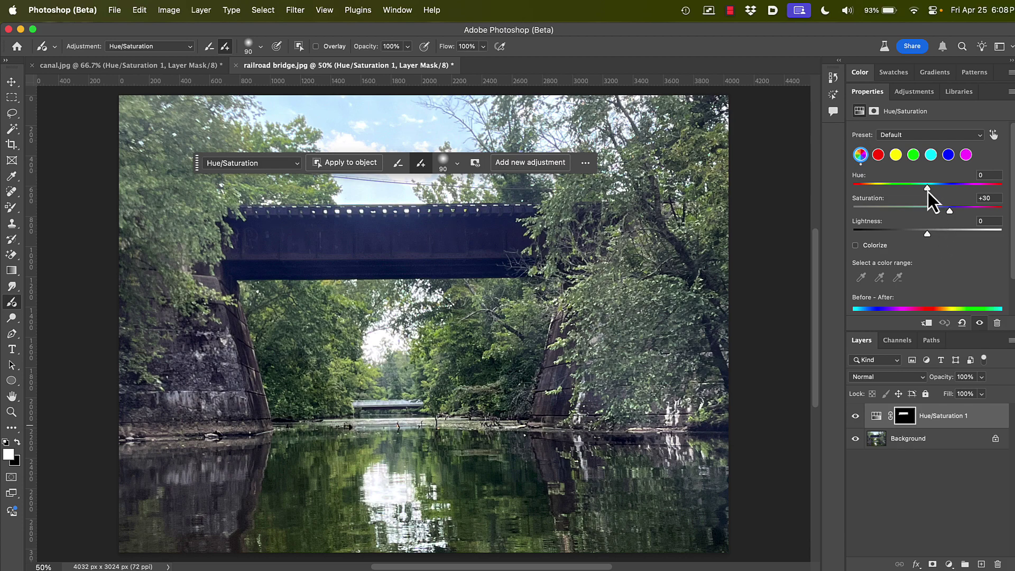
Change the railroad bridge's adjustment to Levels and set its input levels to 20, 0.82 and 120
mouse_move(927, 192)
mouse_down()
mouse_move(906, 189)
mouse_move(928, 189)
mouse_up()
click(297, 165)
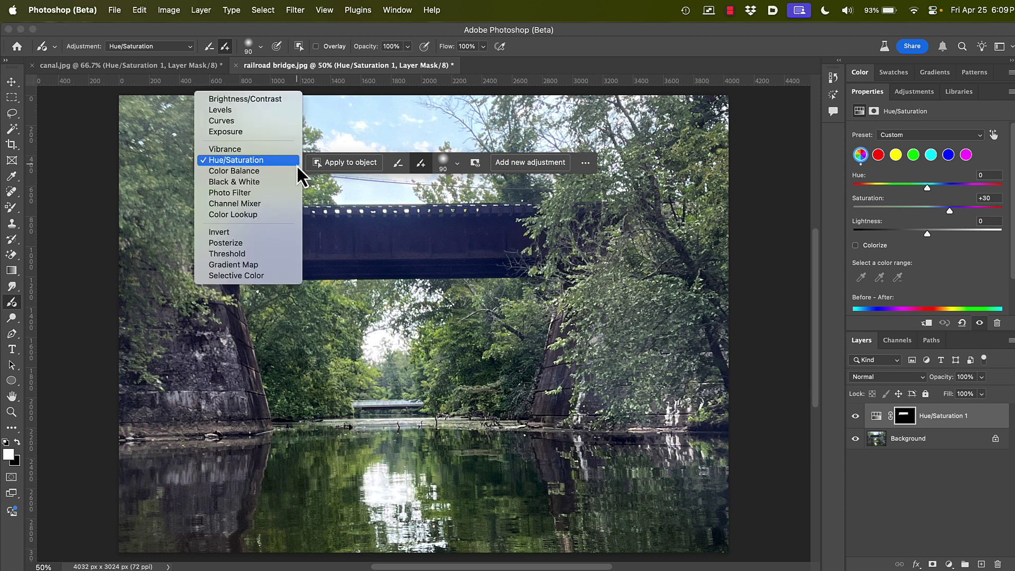
click(281, 112)
drag(1000, 219, 909, 221)
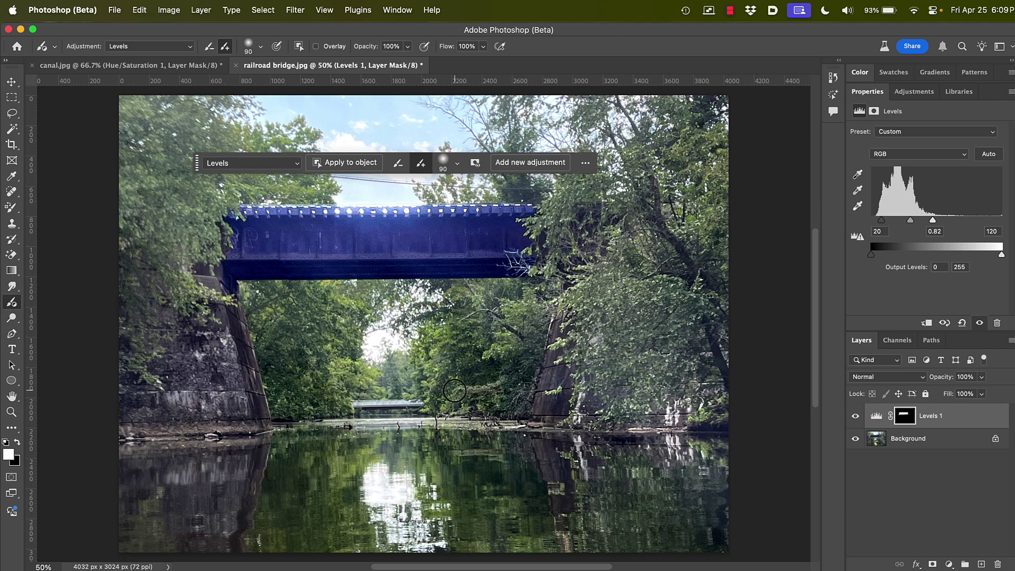
From the Background layer, apply a Levels adjustment to the small distant bridge as a boxed object and check its mask with the overlay
key(super+equal)
key(super+equal)
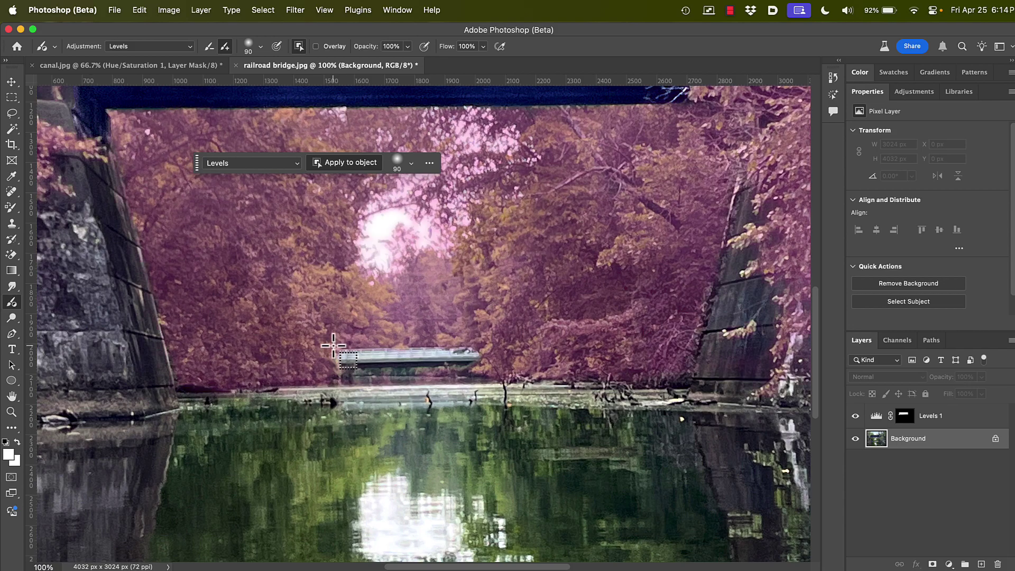
drag(334, 347, 481, 361)
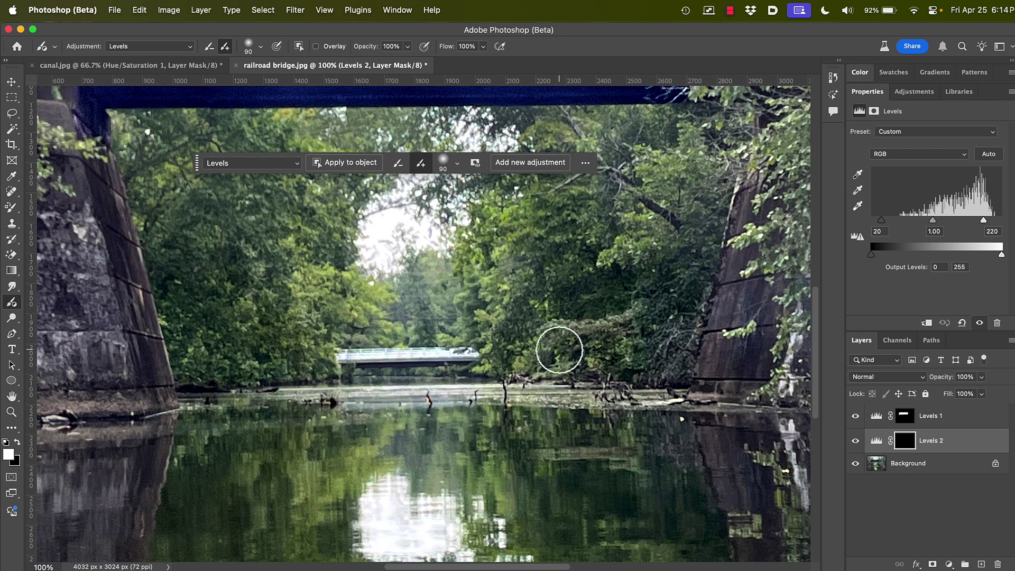
click(316, 47)
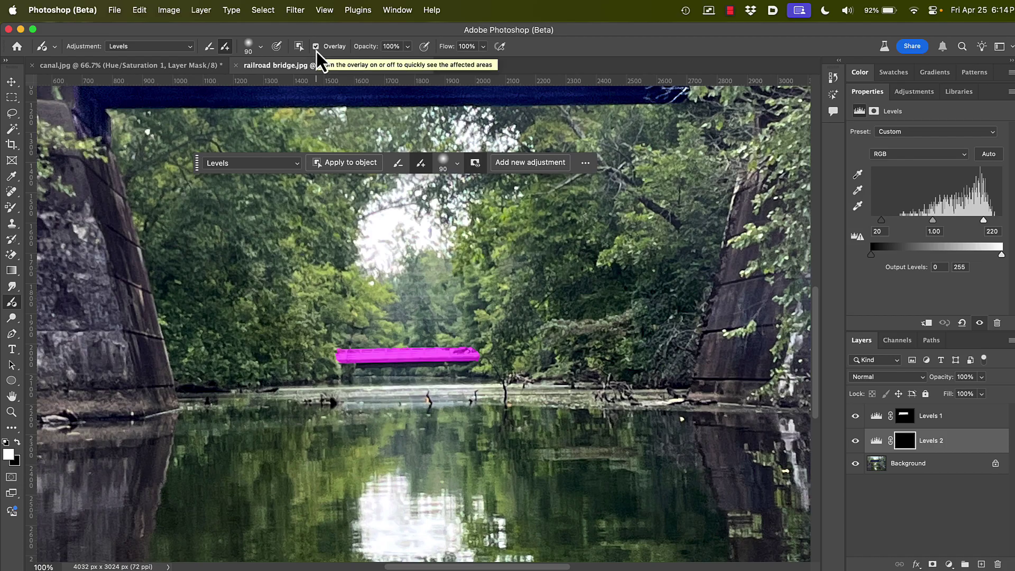
click(316, 49)
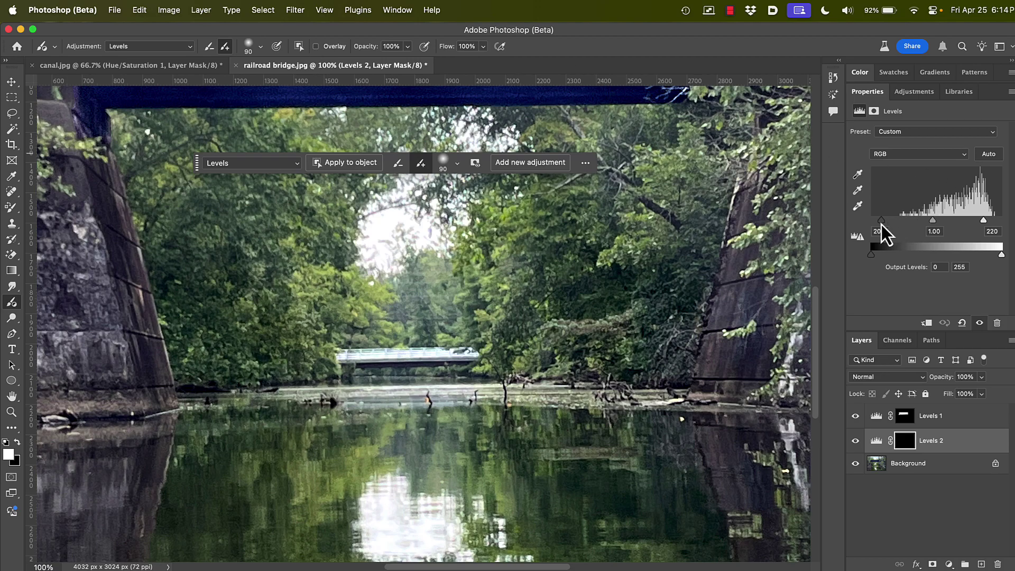
Set the distant bridge's Levels inputs to 91 for shadows, 0.87 for midtones and 230 for highlights
drag(881, 224, 910, 221)
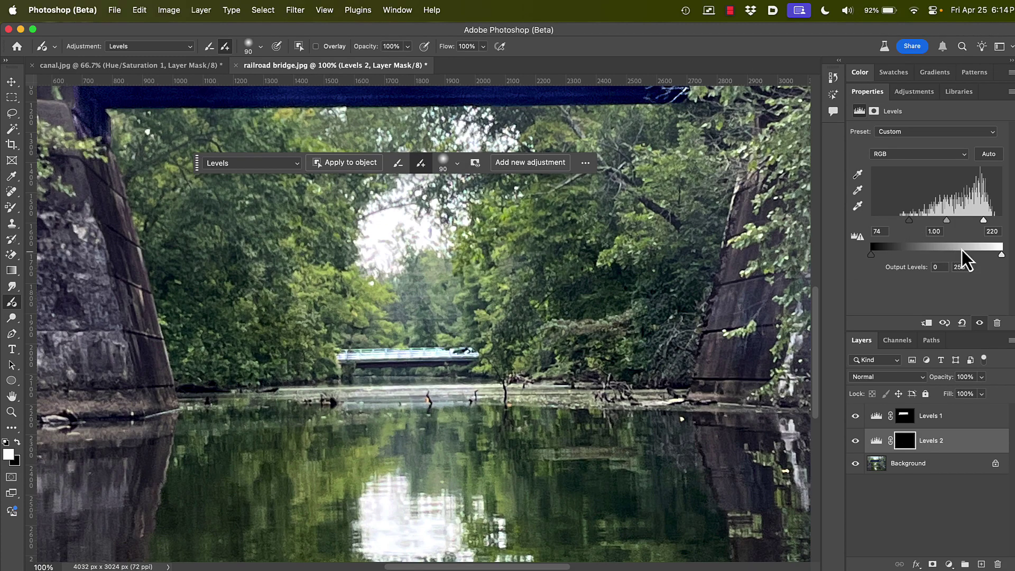
drag(947, 224, 989, 222)
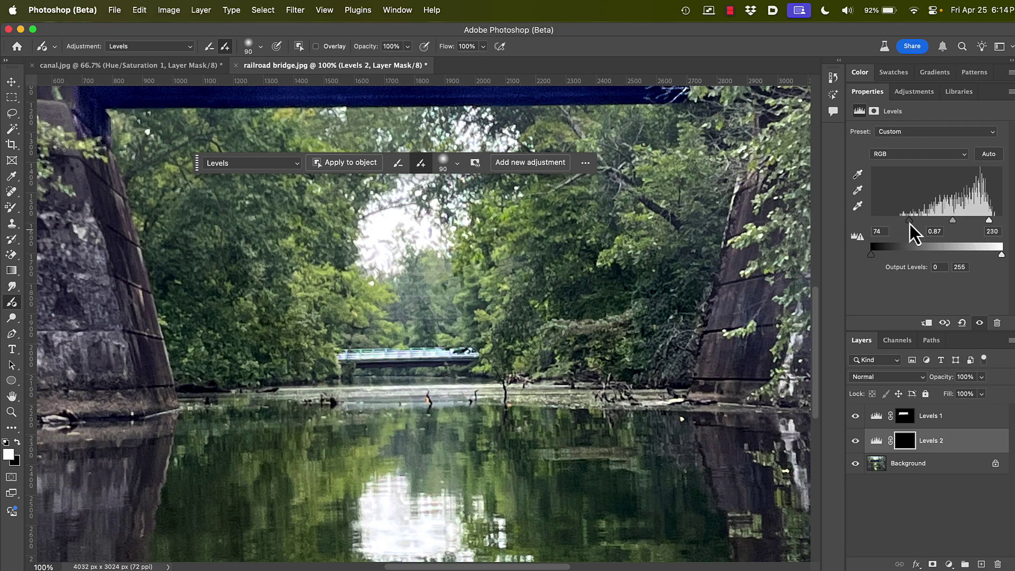
drag(909, 221, 918, 221)
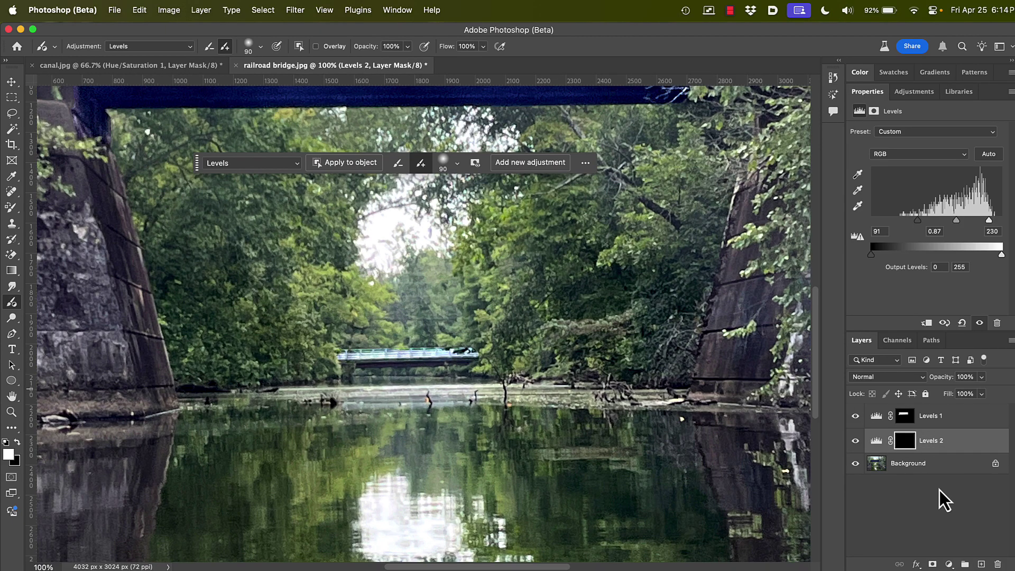
Fit the image in the window and set the midtone input of the railroad bridge's Levels 1 layer to 0.59
key(super+0)
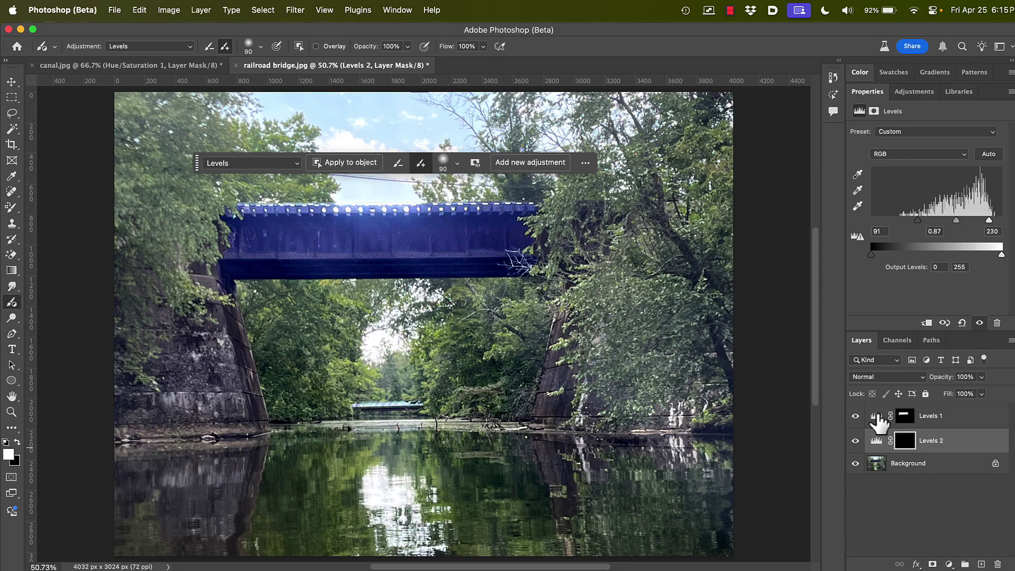
click(878, 418)
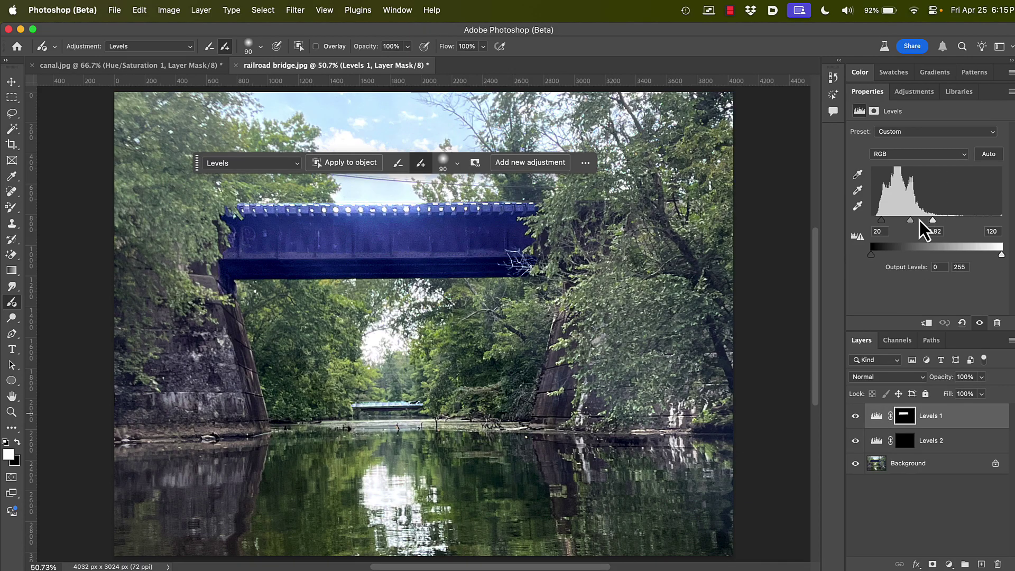
drag(910, 222, 916, 222)
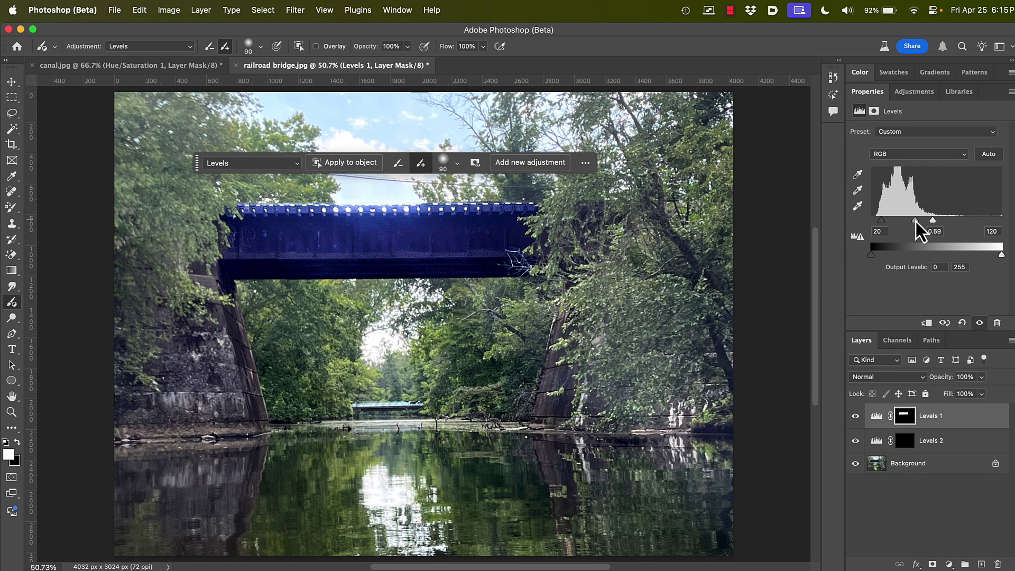